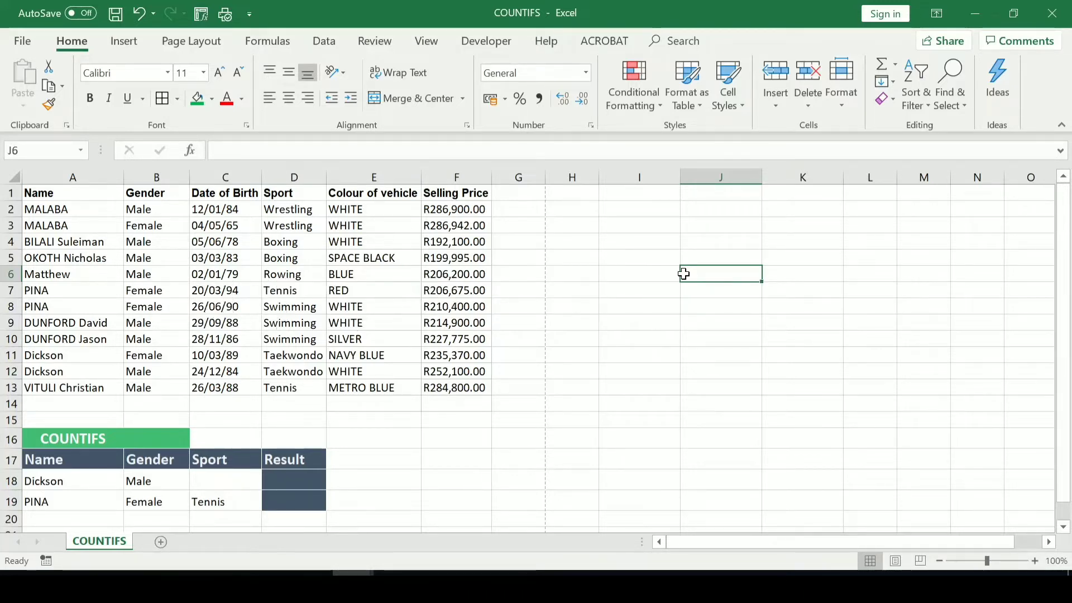
Examine the COUNTIFS criteria table in A16:D19, covering the name, gender and sport conditions and the empty result cells.
click(36, 431)
drag(36, 431, 288, 500)
click(294, 482)
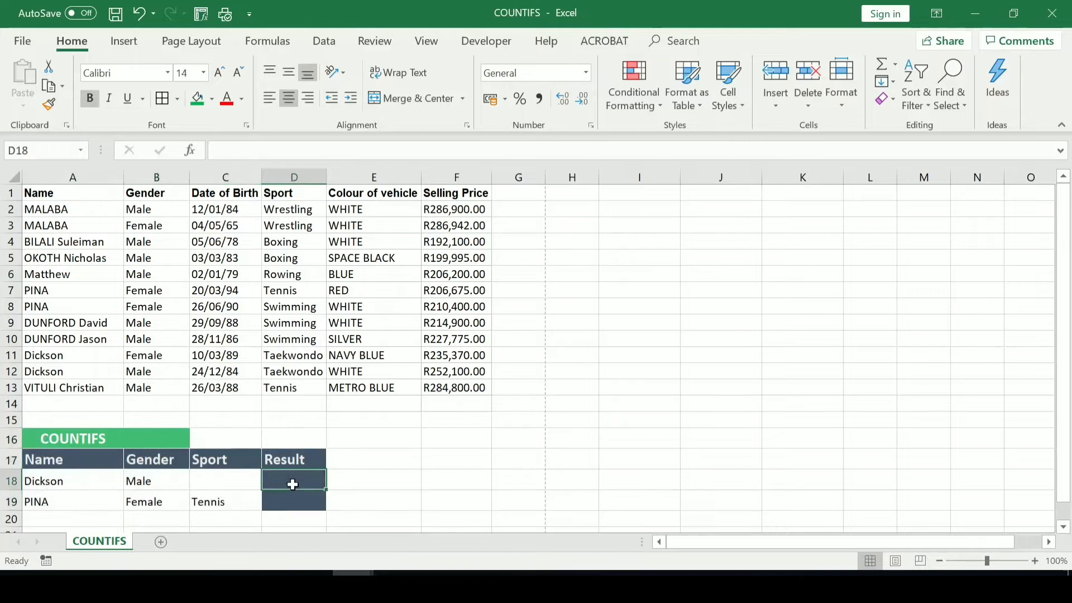
drag(41, 478, 241, 488)
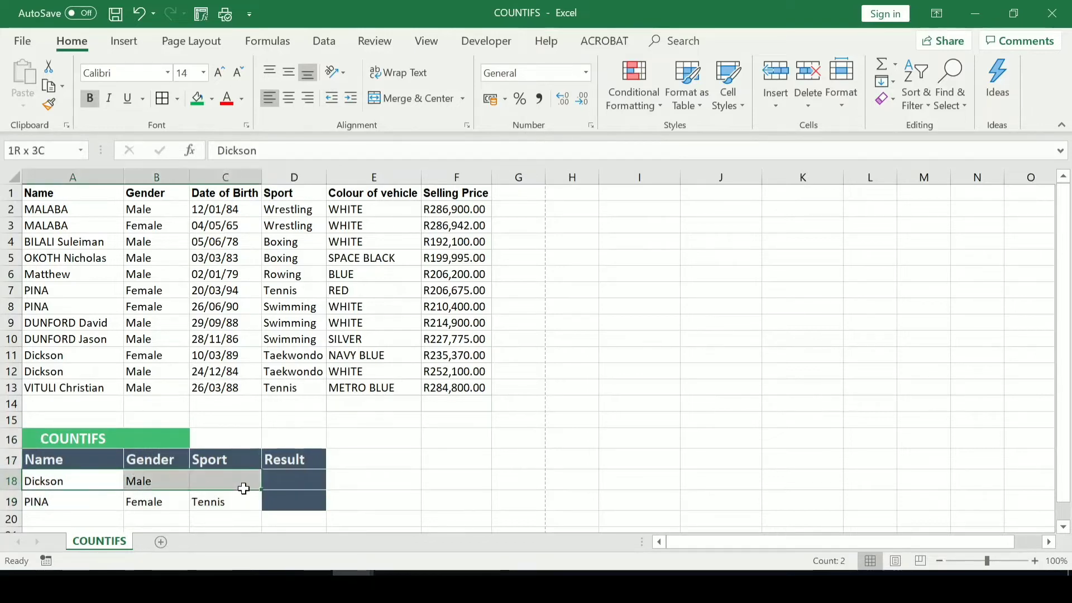
click(291, 481)
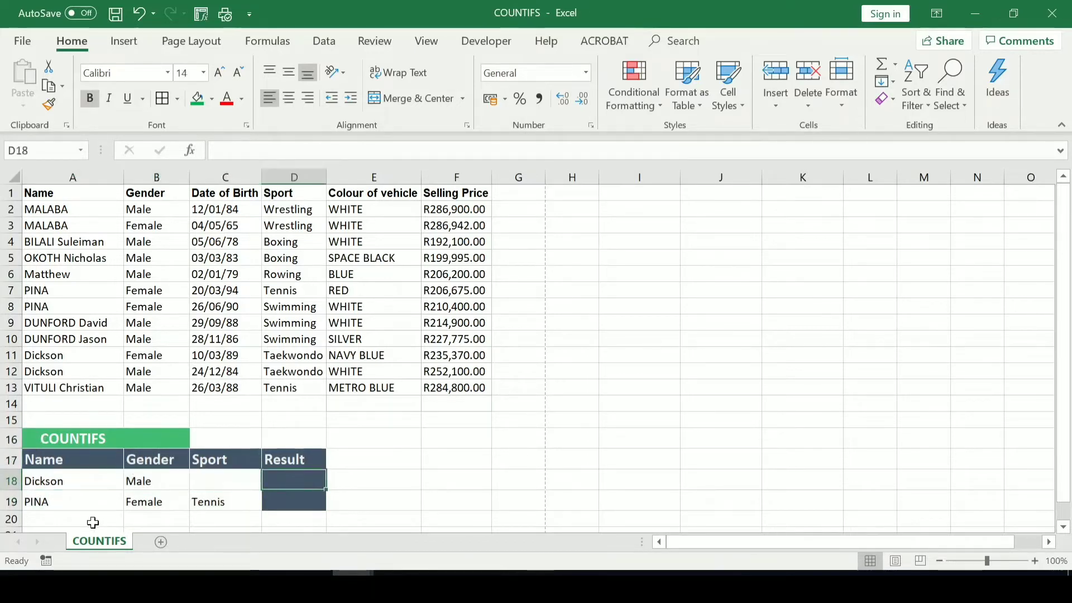
drag(34, 500, 260, 508)
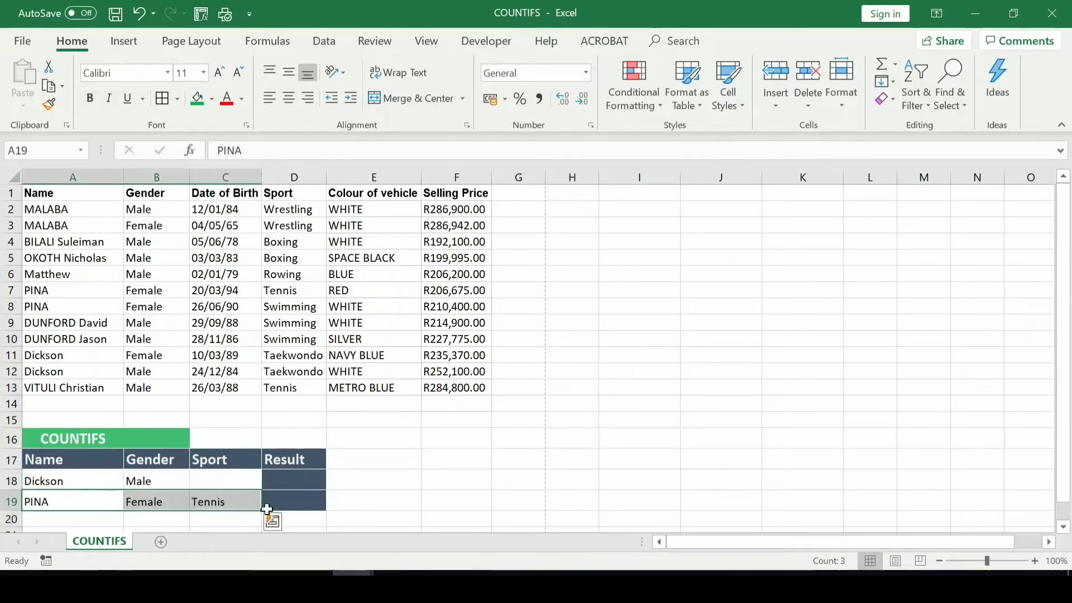
click(296, 499)
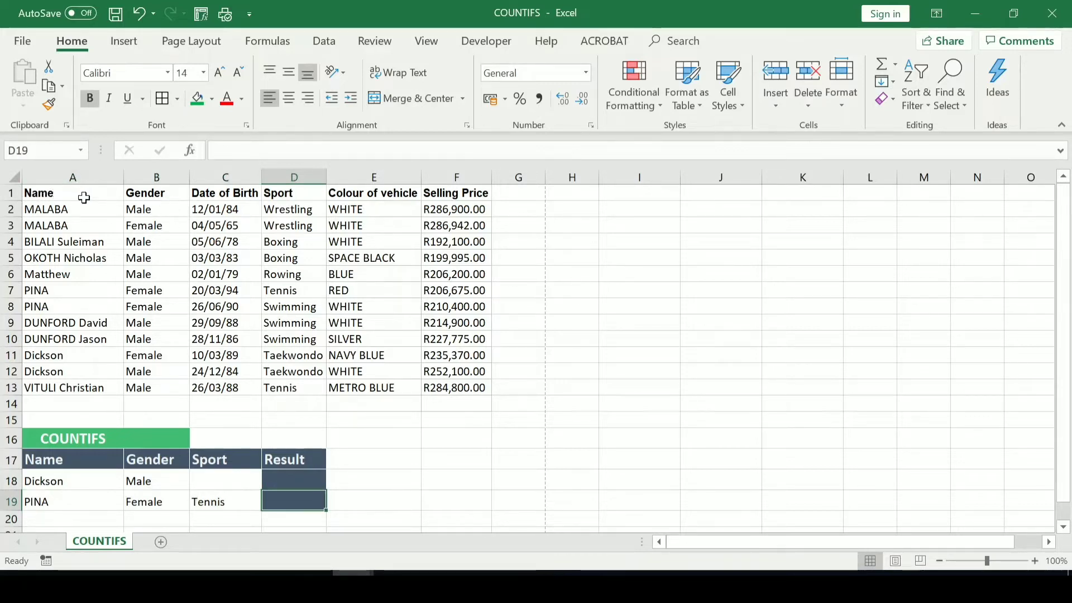
Review the data table's Name, Gender, Date of Birth, Sport, Colour of vehicle and Selling Price columns.
drag(84, 198, 84, 305)
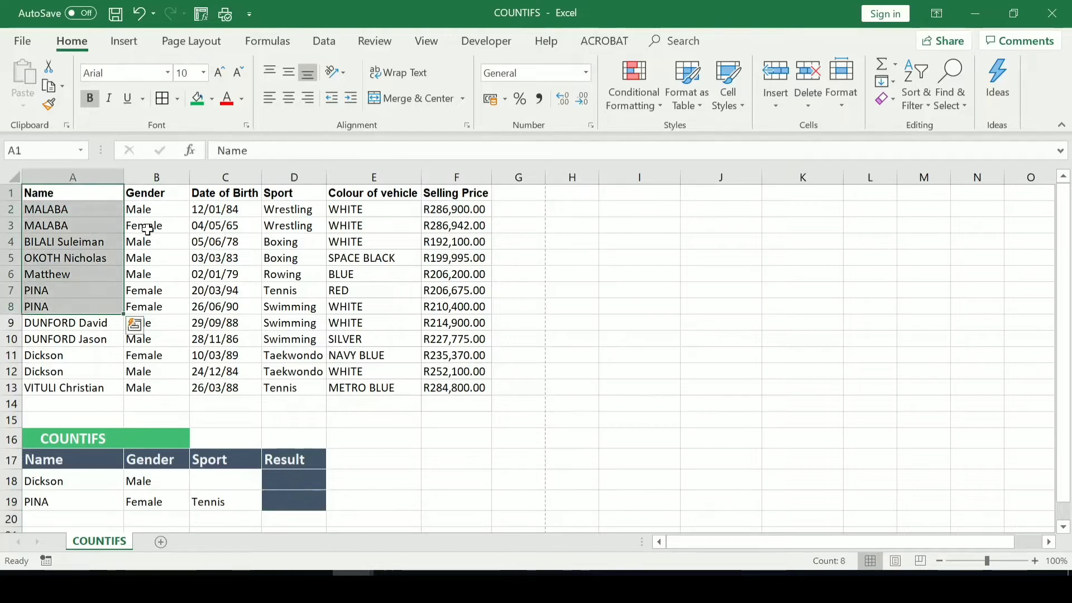
drag(159, 193, 159, 375)
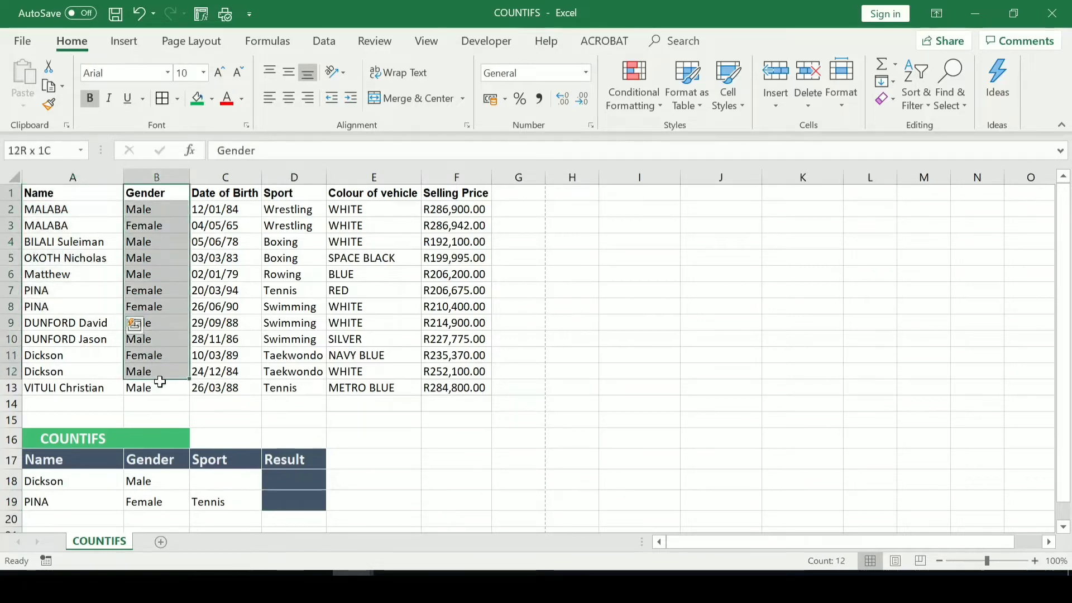
drag(241, 195, 220, 371)
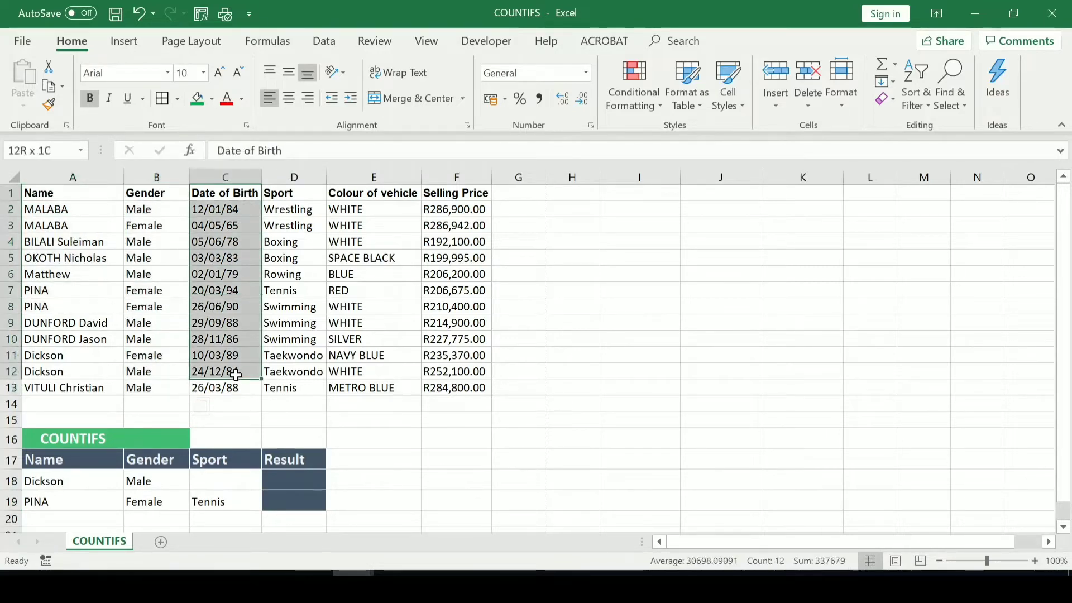
click(312, 196)
click(382, 195)
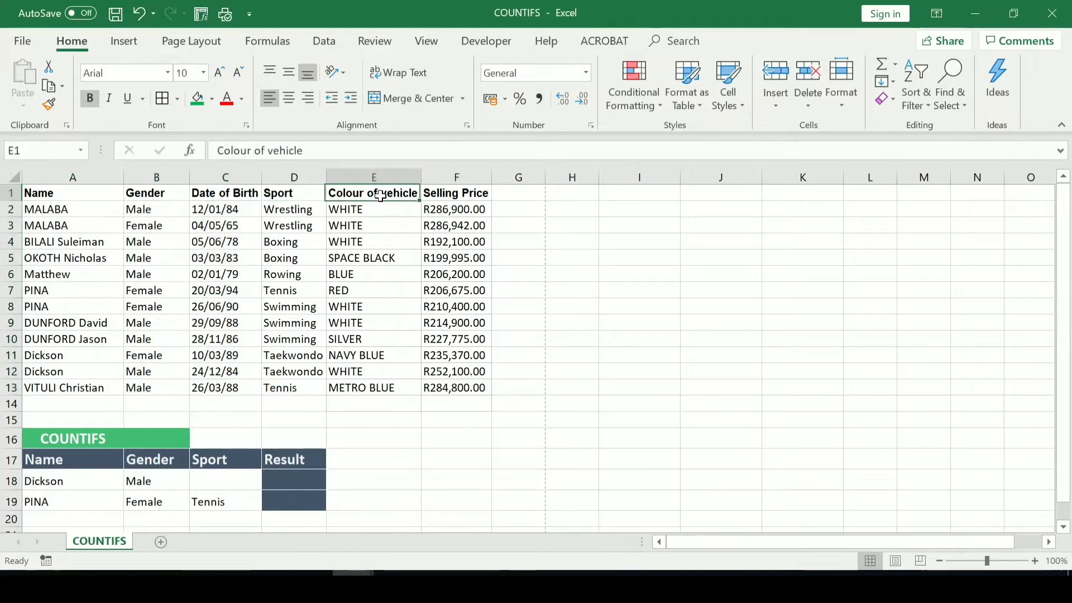
click(467, 197)
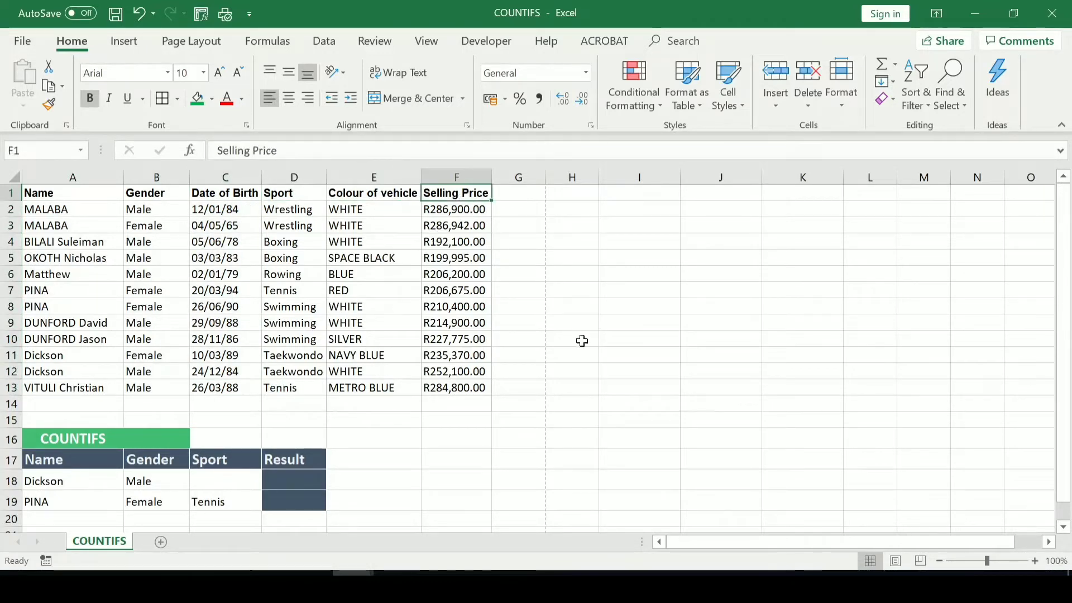
Start a COUNTIFS formula in D18 with A2:A13 as the first criteria range and open its function arguments.
click(303, 481)
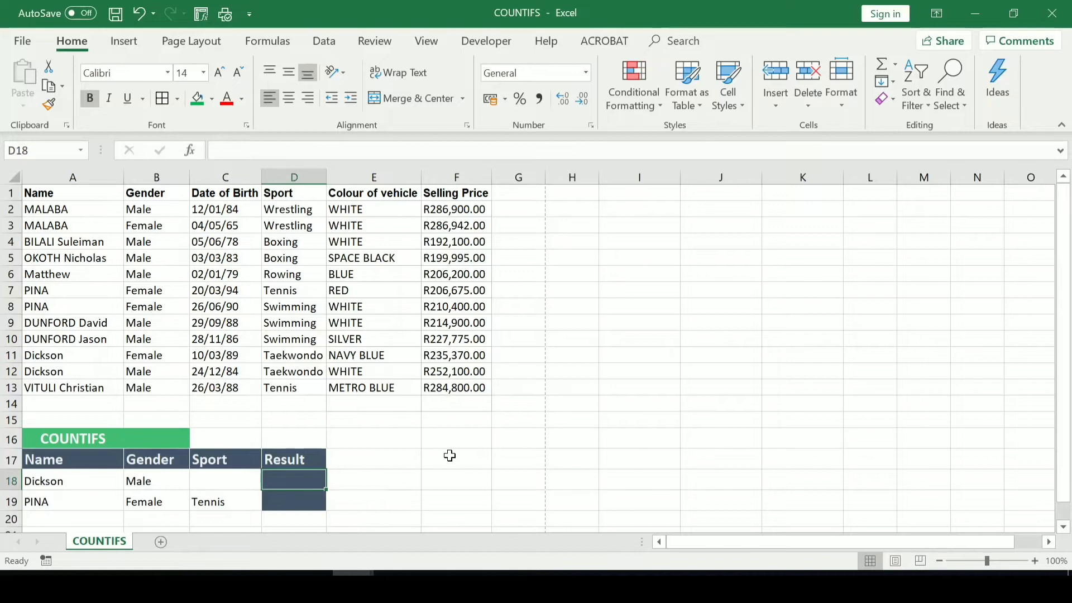
text(=)
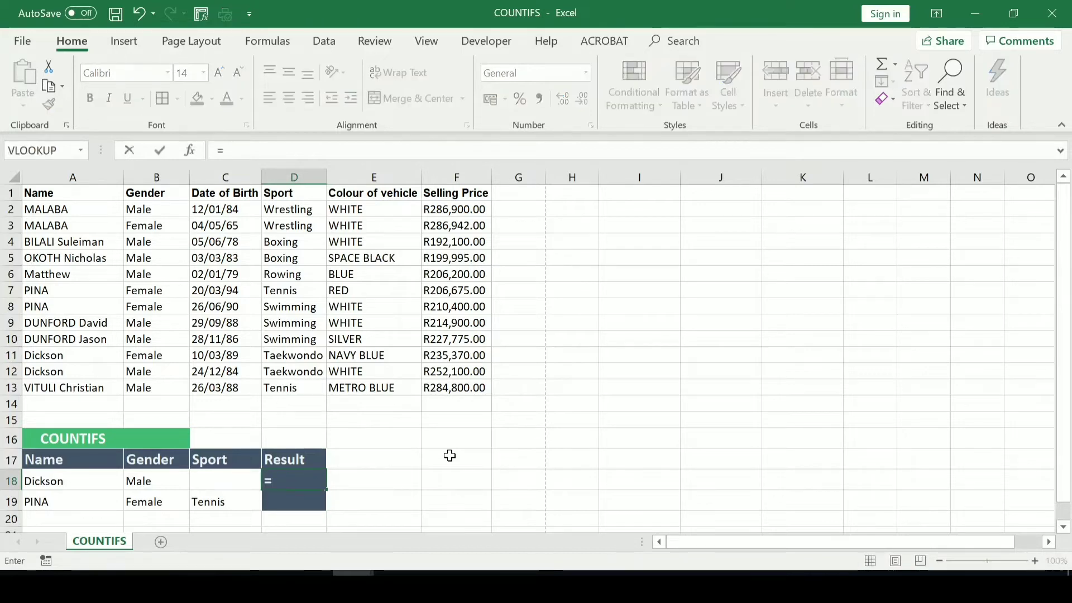
text(coun)
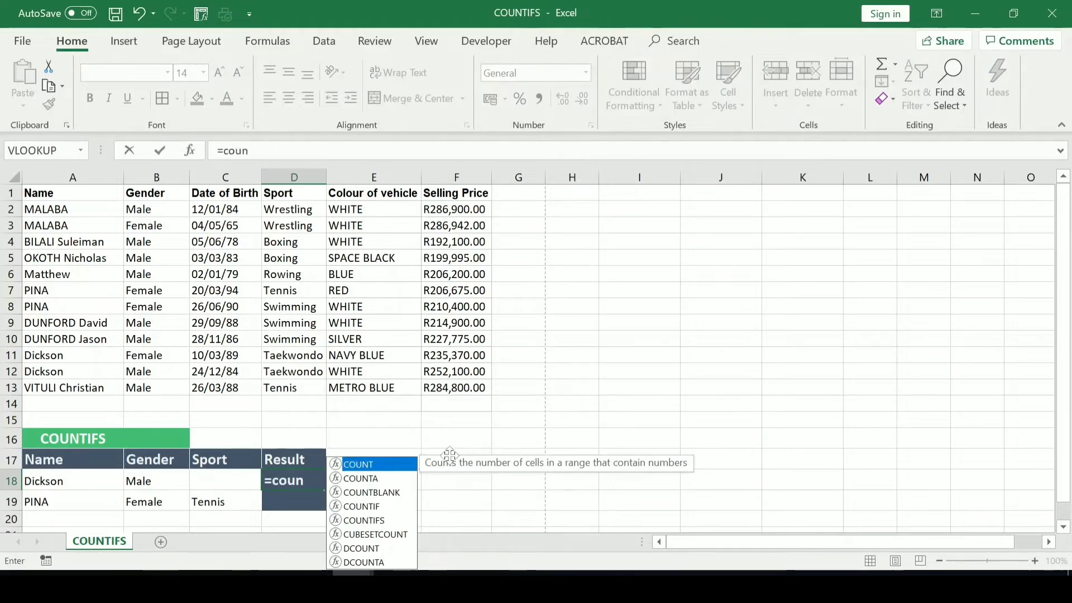
double_click(366, 520)
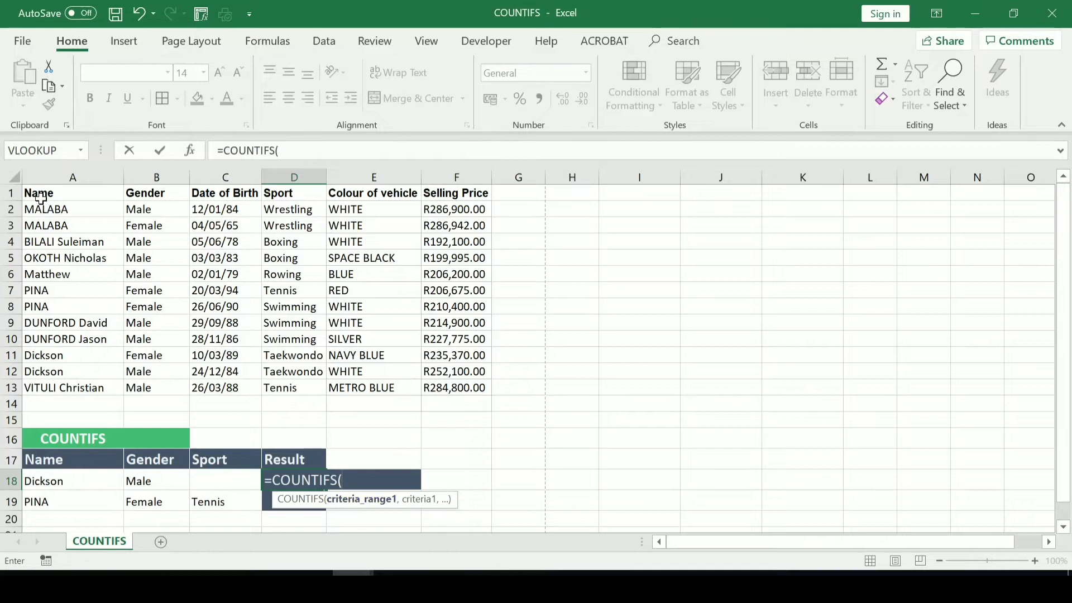
drag(68, 216, 80, 385)
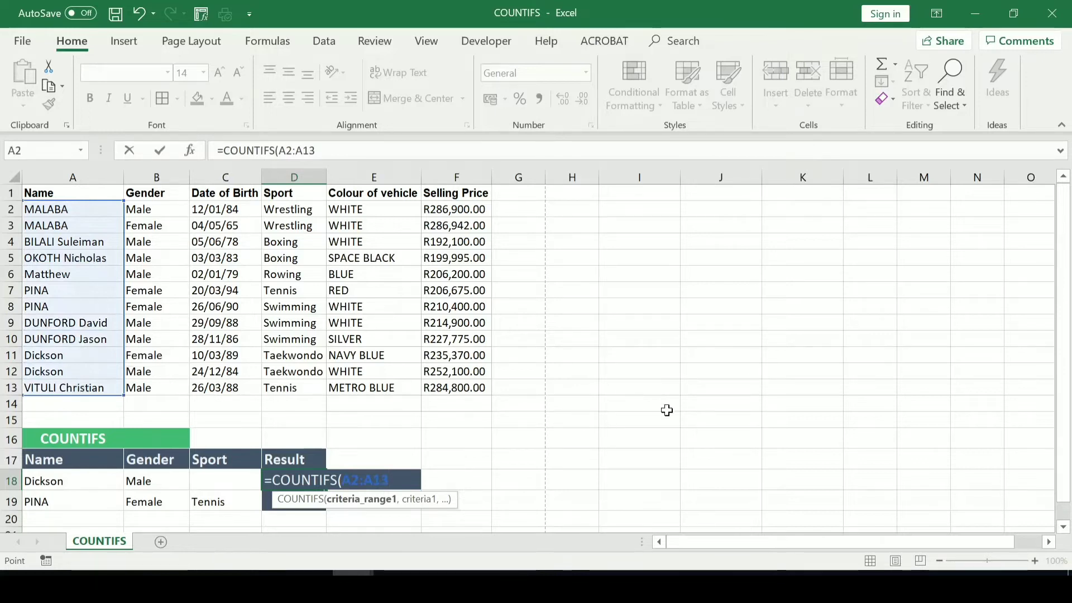
click(192, 152)
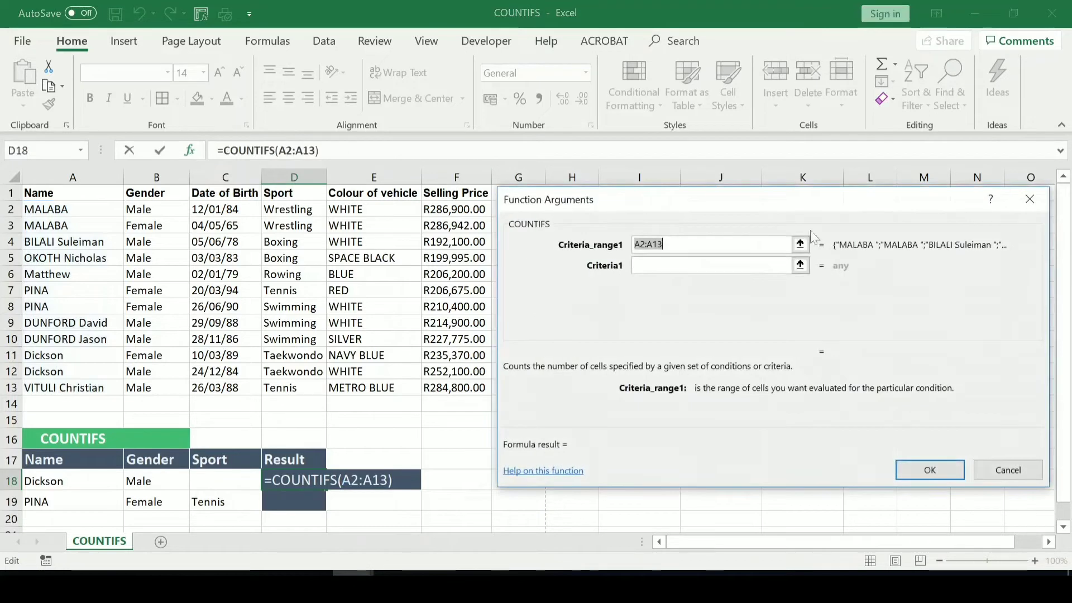
drag(658, 205, 661, 204)
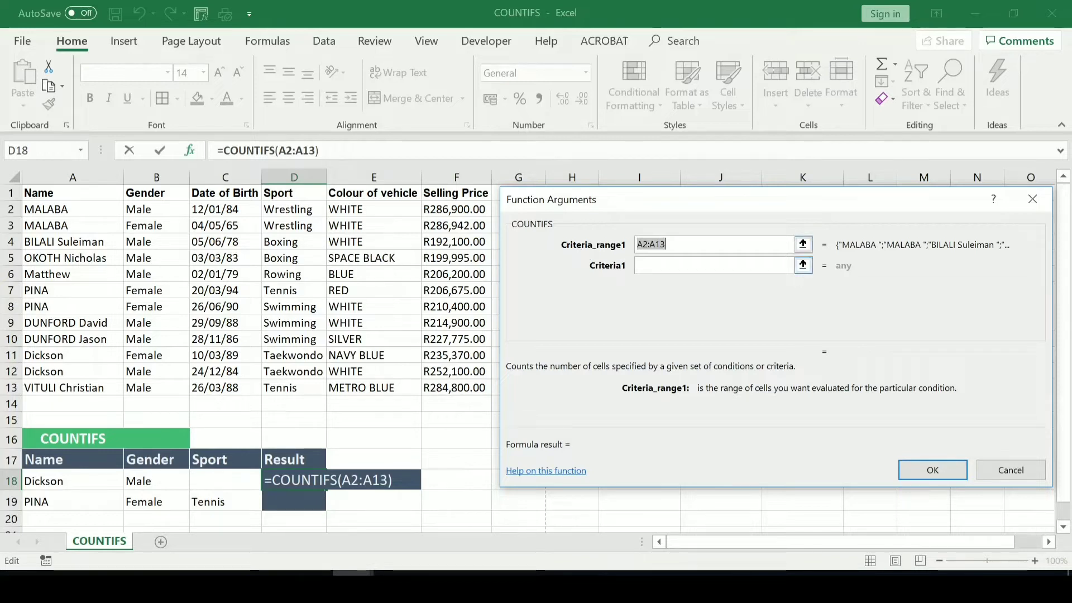
Set Criteria1 of the D18 formula to the name shown in A18, entered as text.
click(645, 269)
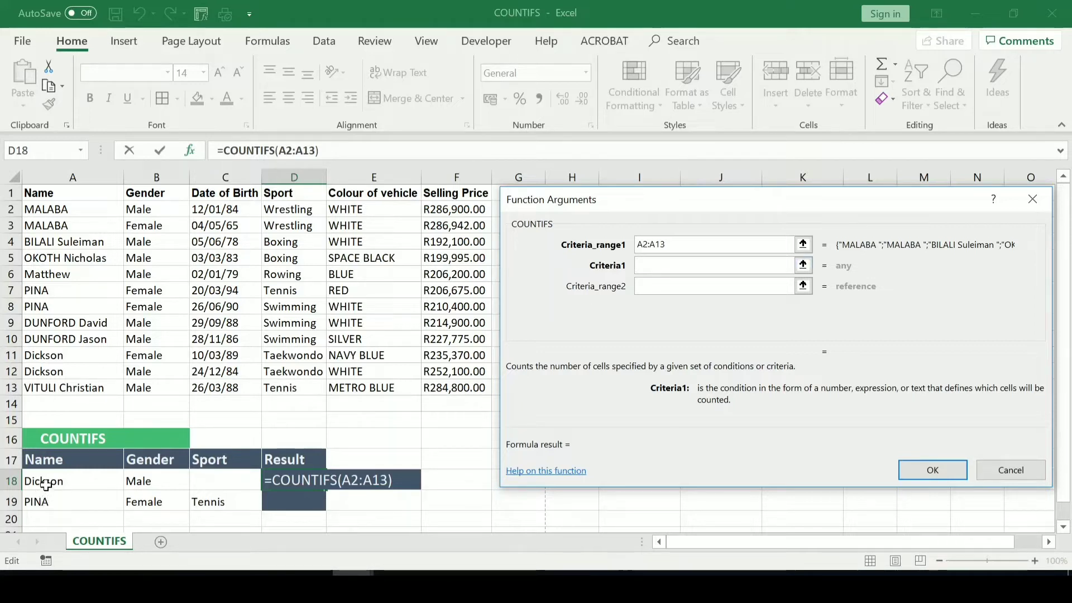
text(Dickson)
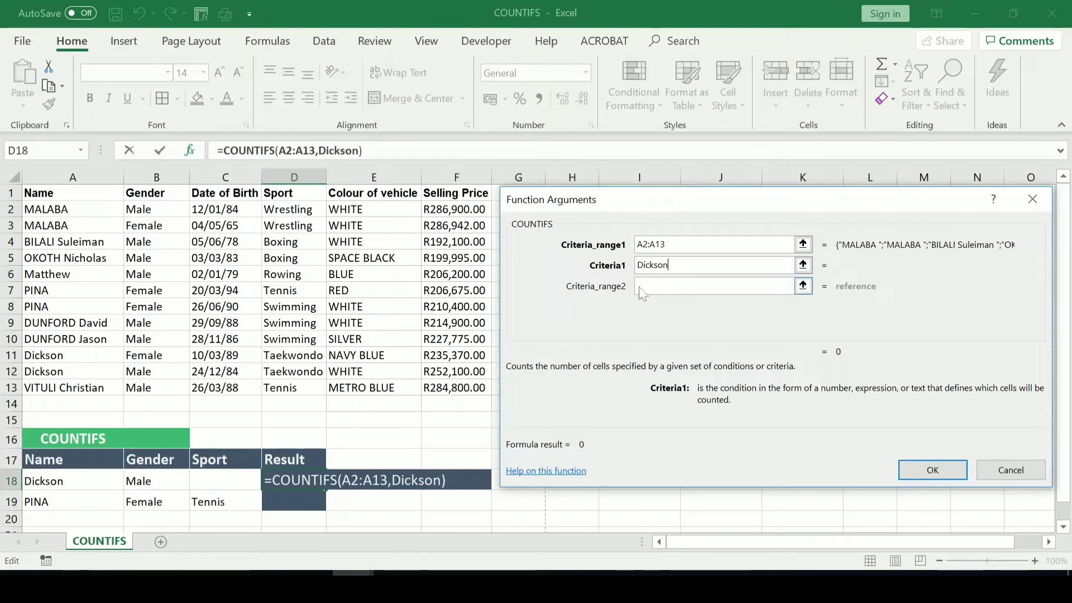
key(Tab)
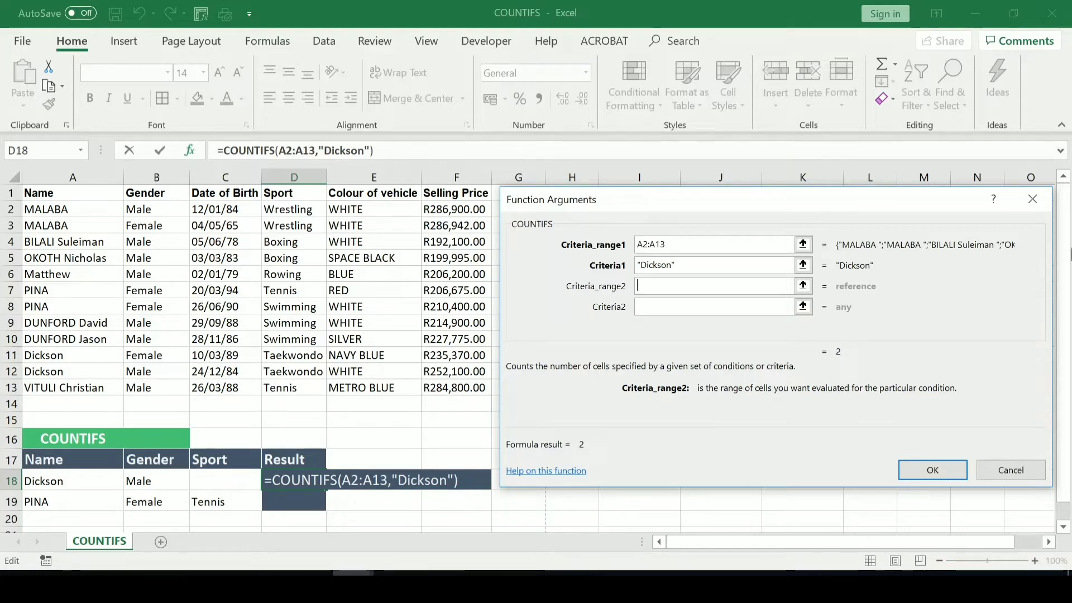
Add B2:B13 as the second criteria range with "Male" as Criteria2, and complete the D18 formula.
drag(162, 210, 157, 389)
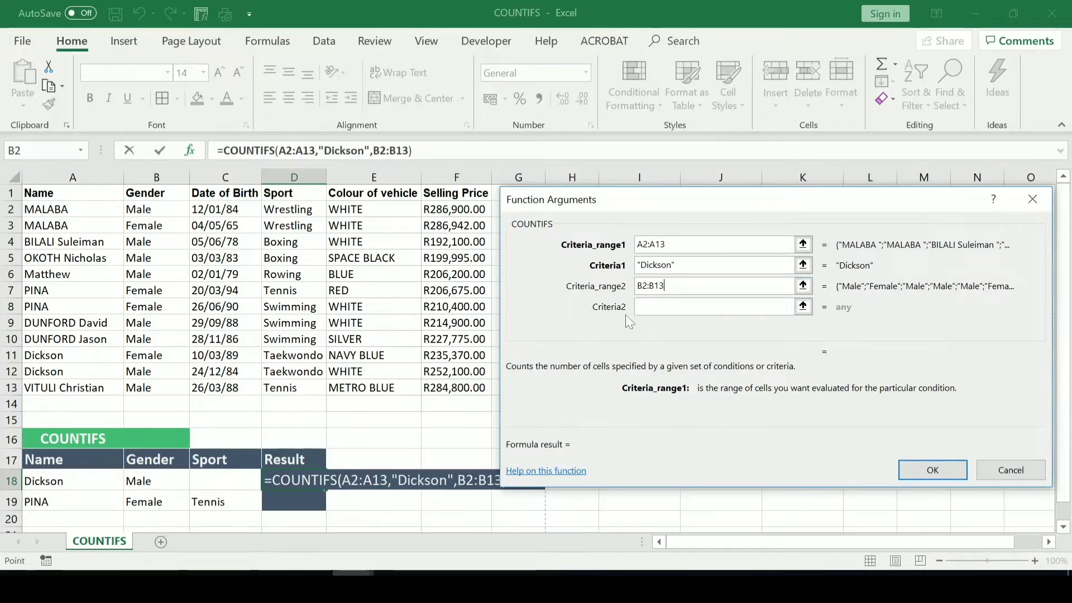
key(Tab)
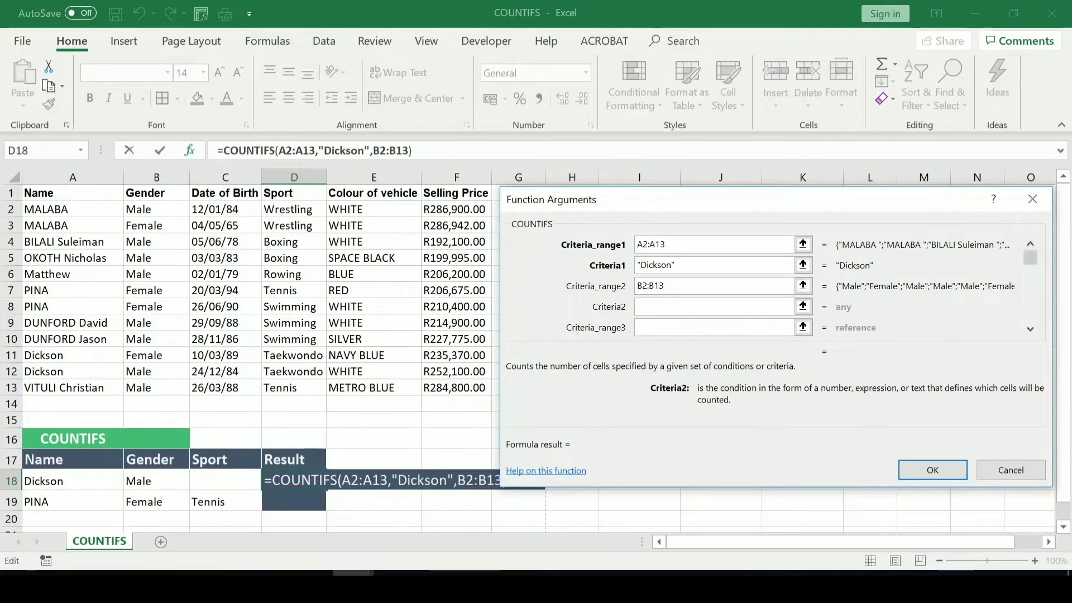
text(Male)
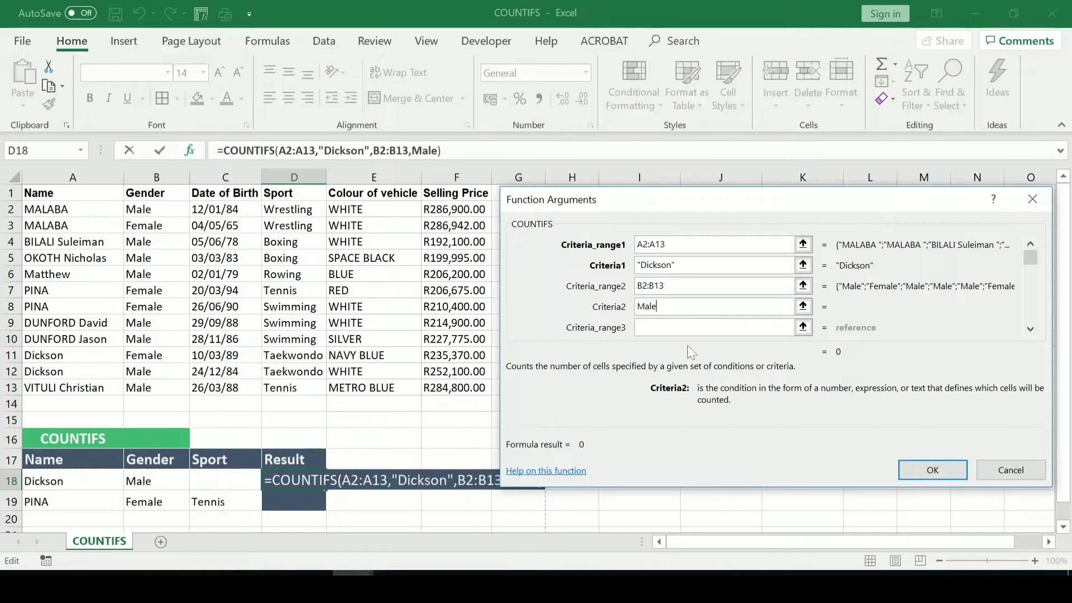
key(Tab)
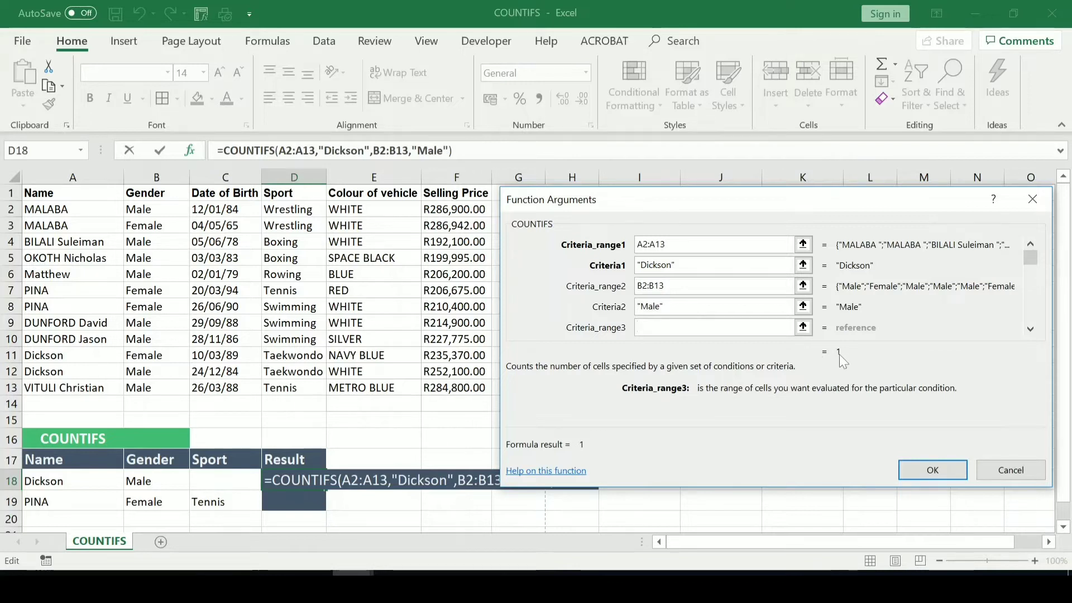
click(930, 471)
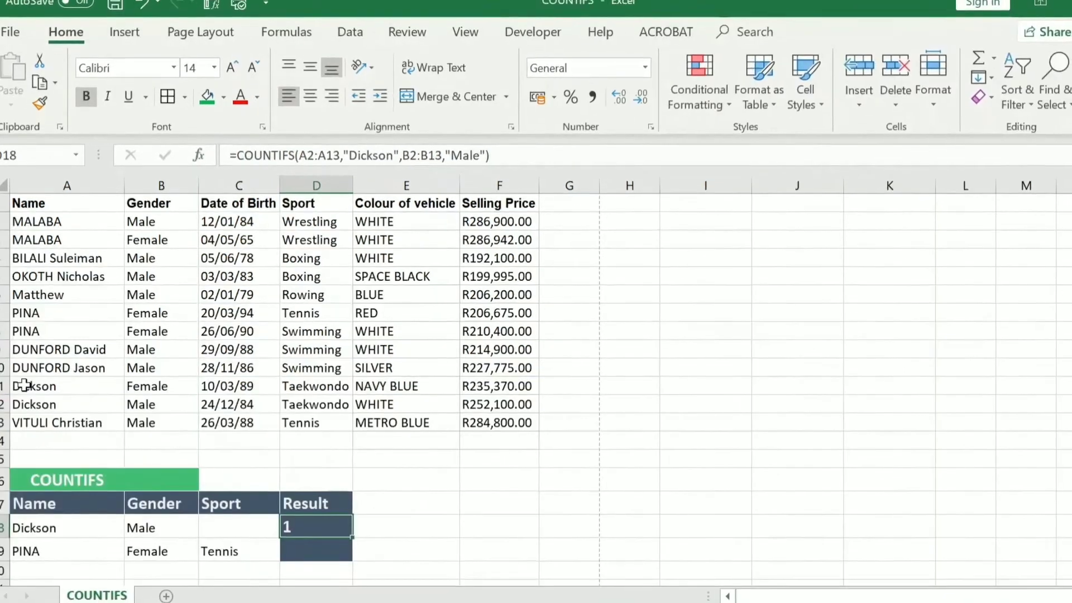
Compare the D18 result with the matching records in rows 11 and 12 of the data table.
drag(25, 355, 359, 354)
drag(401, 384, 514, 396)
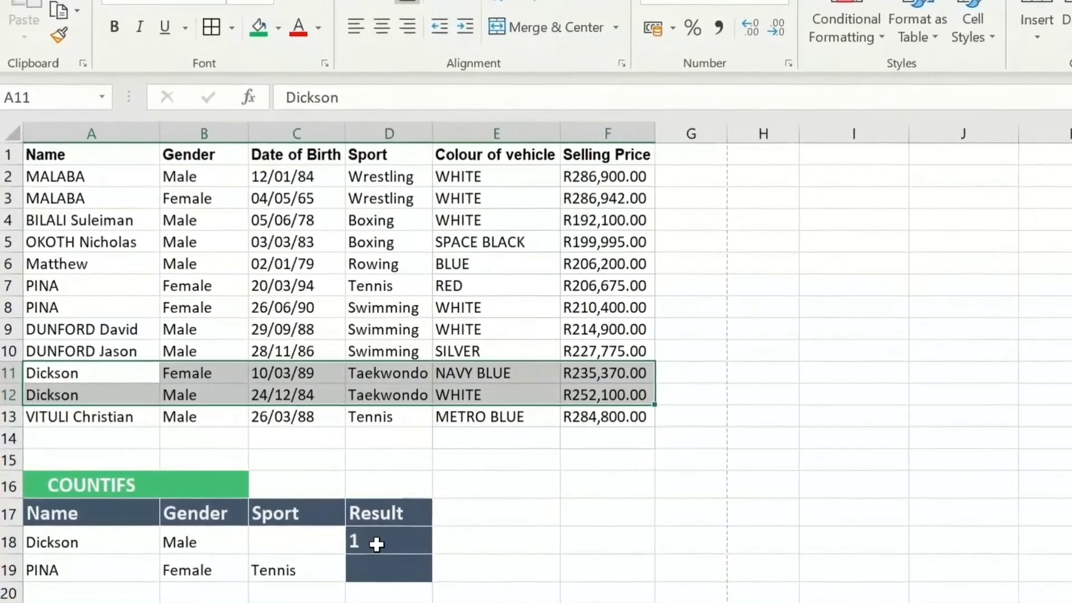
click(384, 546)
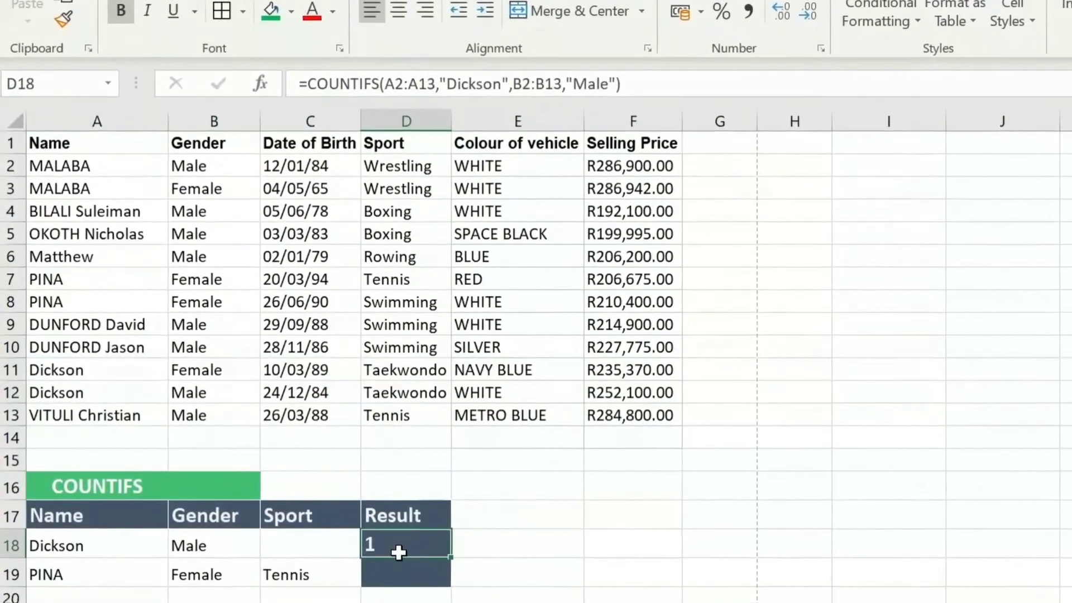
click(664, 522)
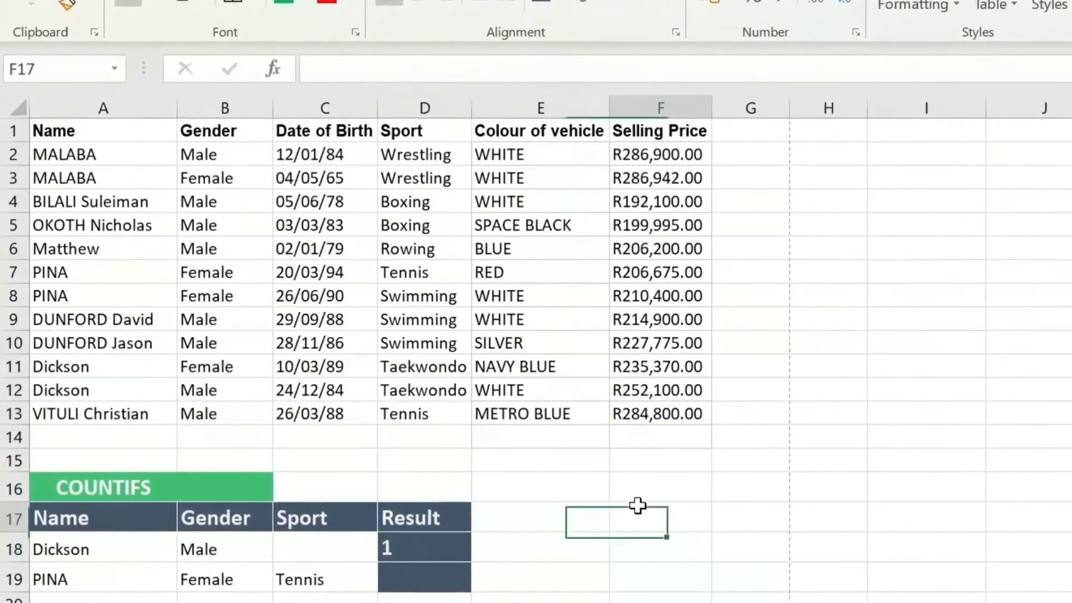
Start a COUNTIFS formula in D19 with A2:A13 as the first criteria range and open its function arguments.
click(443, 575)
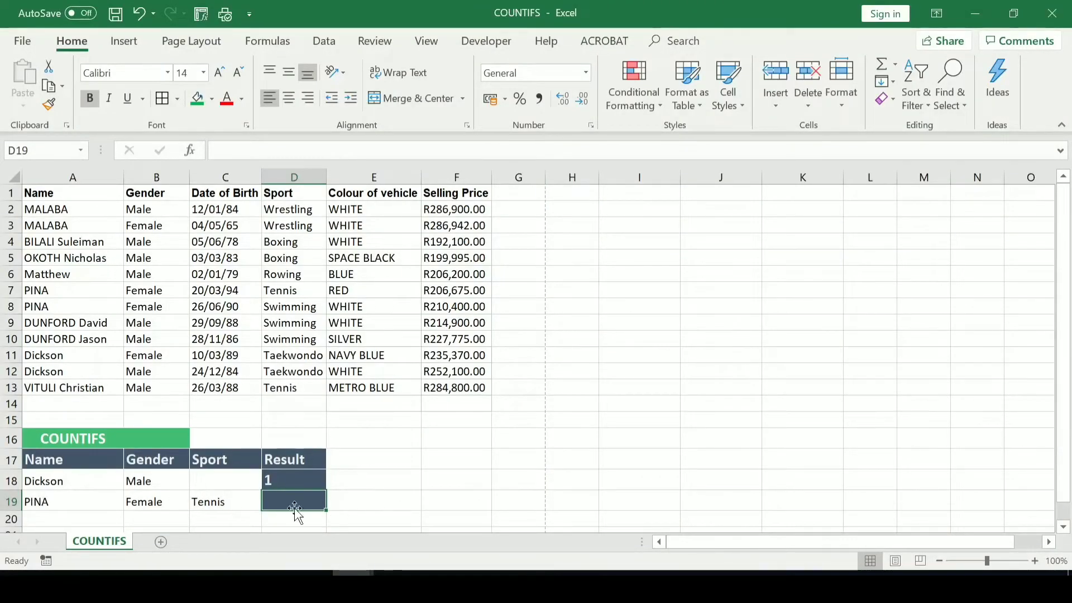
text(=)
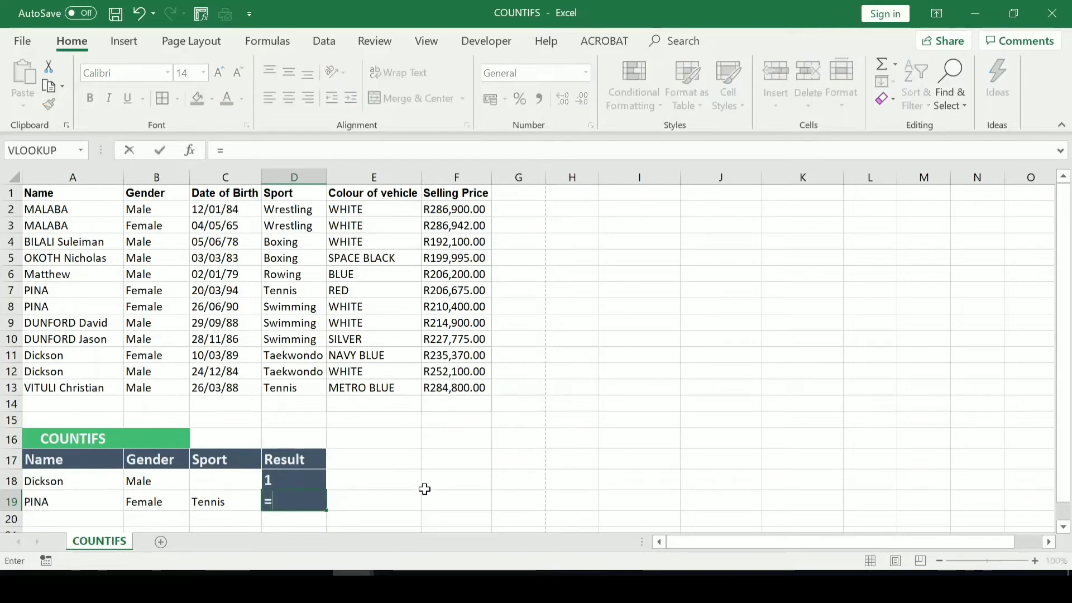
text(coi)
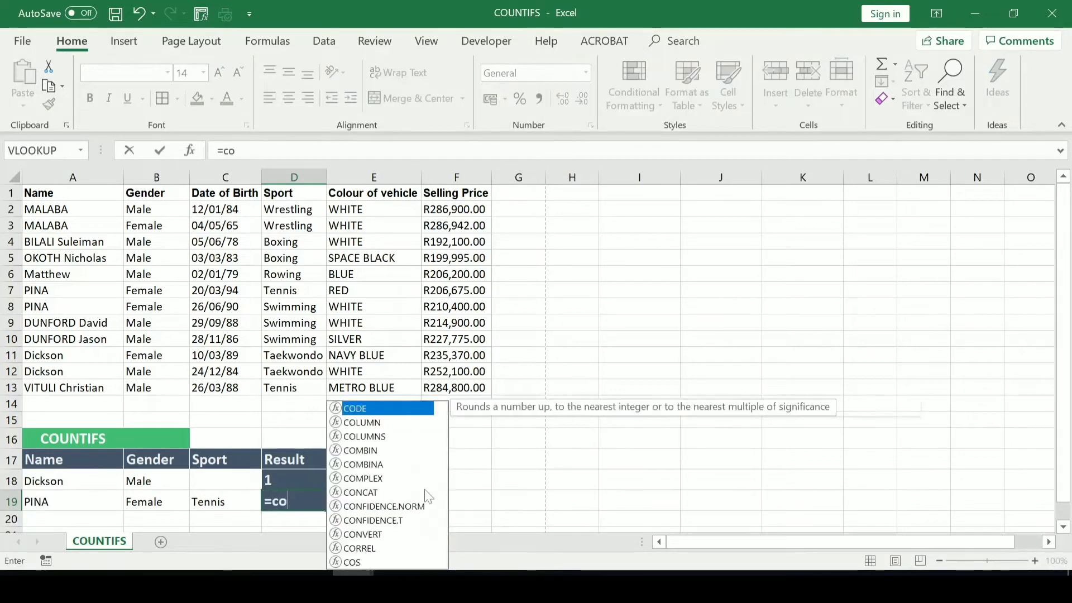
text(un)
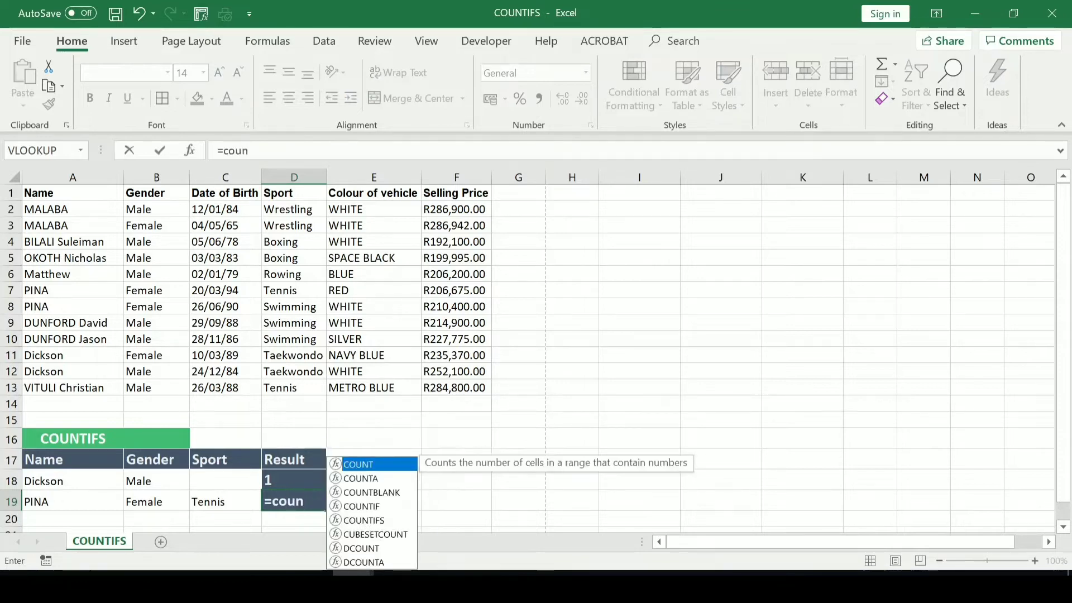
double_click(371, 521)
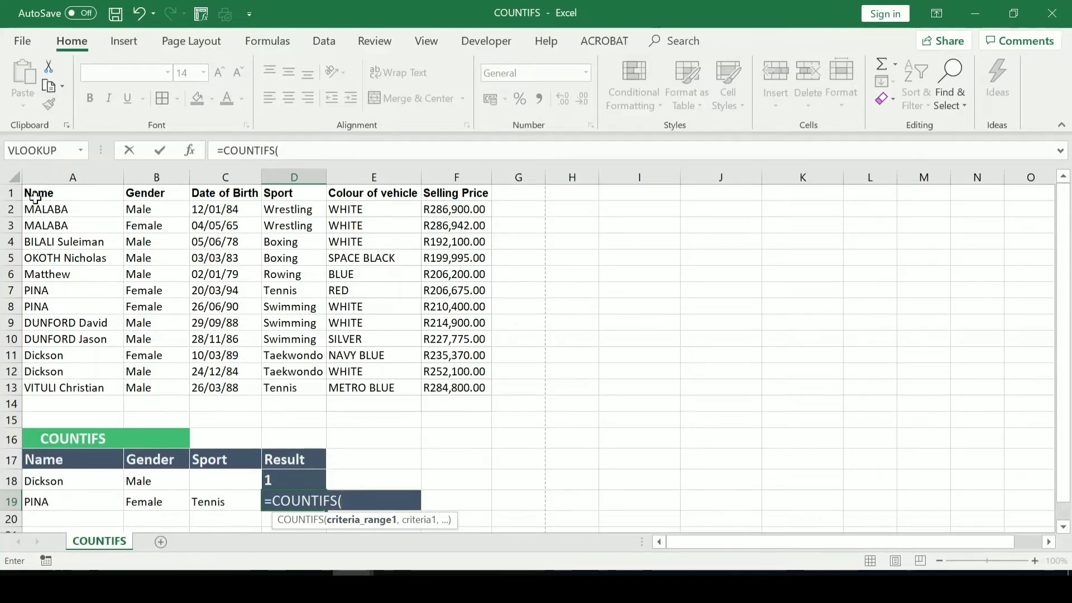
drag(65, 211, 72, 381)
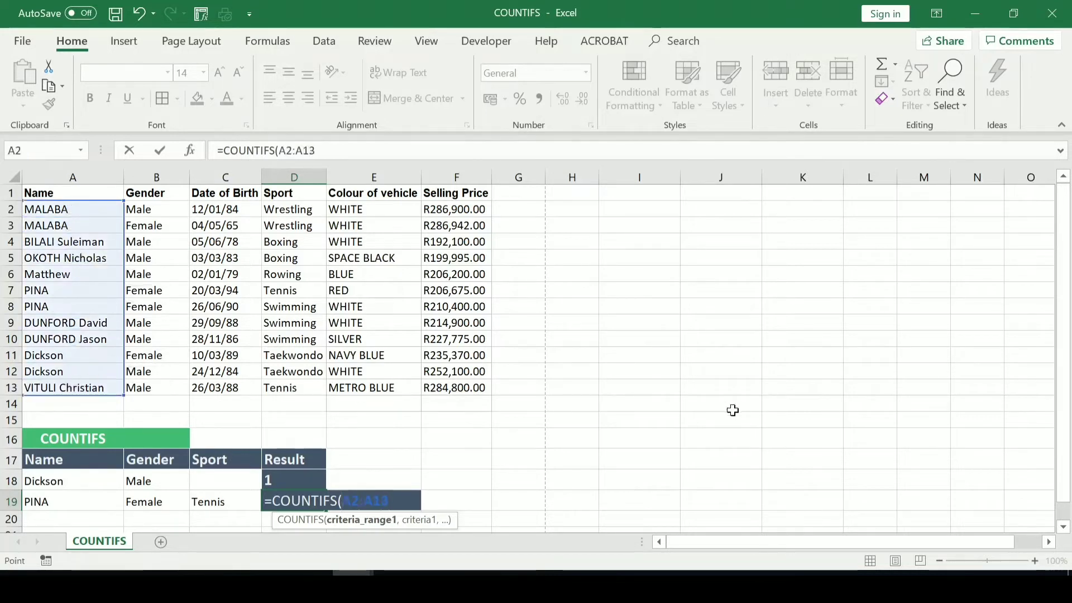
click(189, 150)
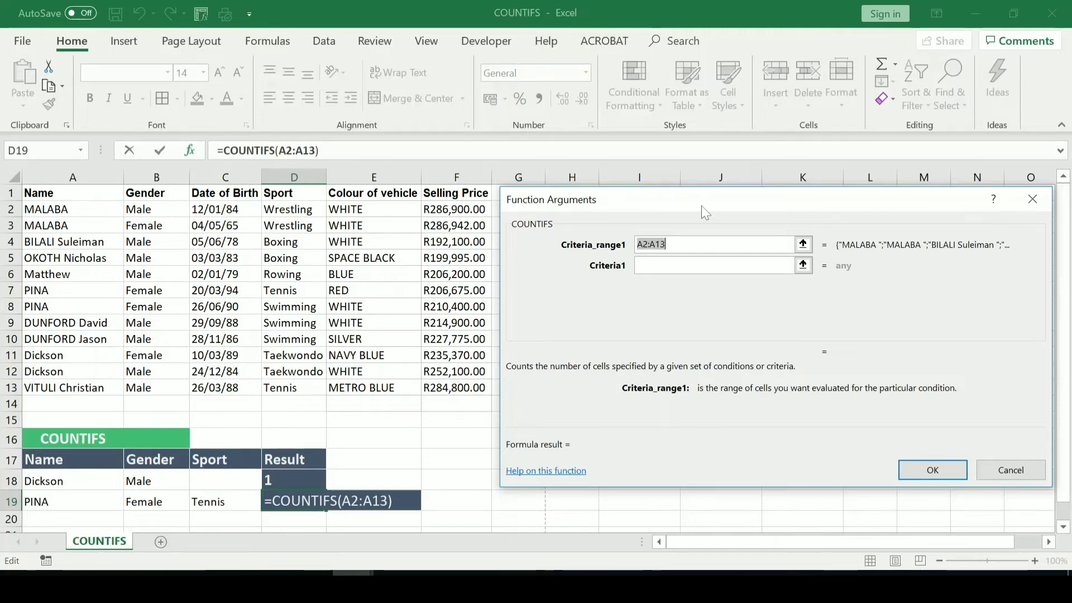
Set Criteria1 of the D19 formula to the name shown in A19, in capitals as text.
click(635, 268)
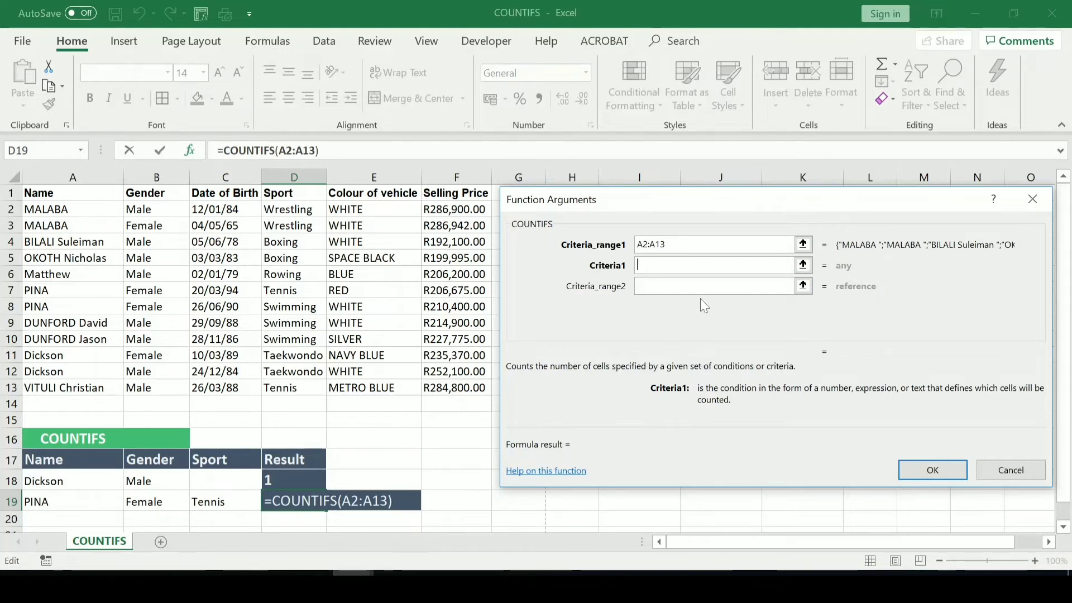
text(Pina)
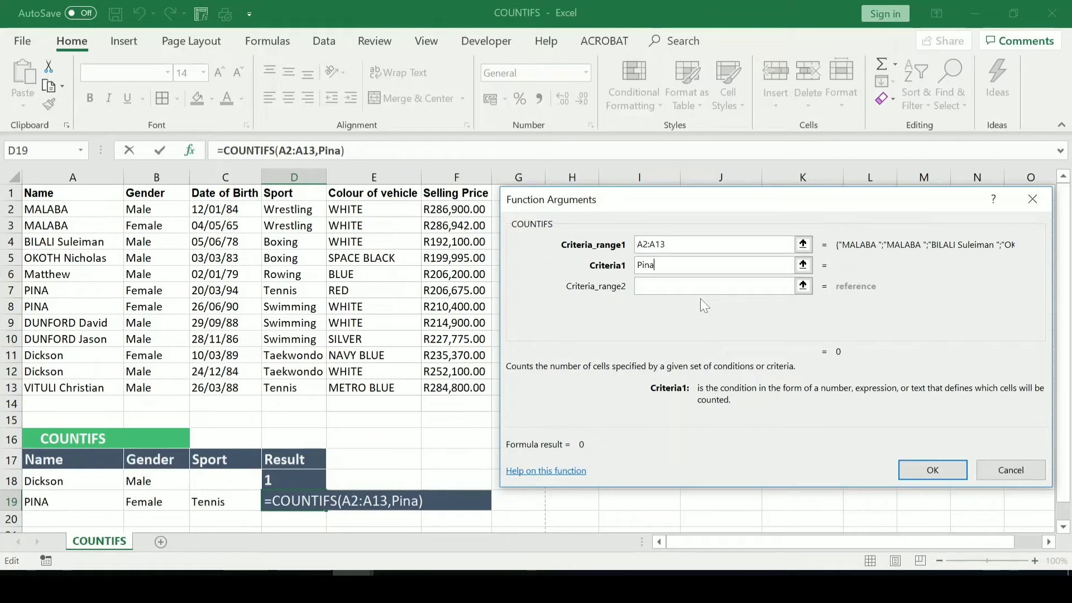
key(BackSpace)
key(BackSpace)
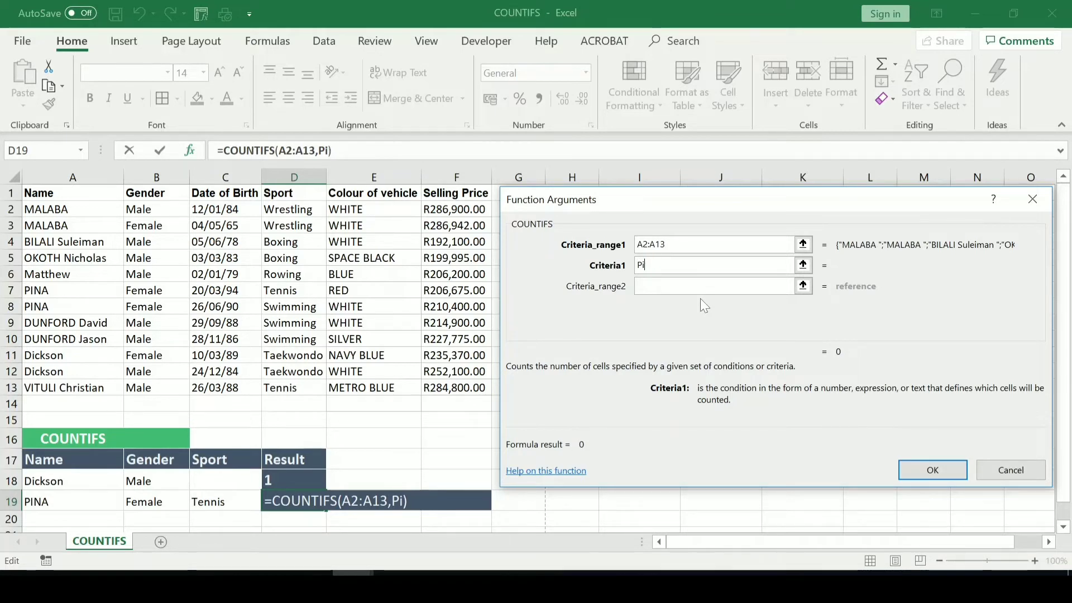
key(BackSpace)
text(INA)
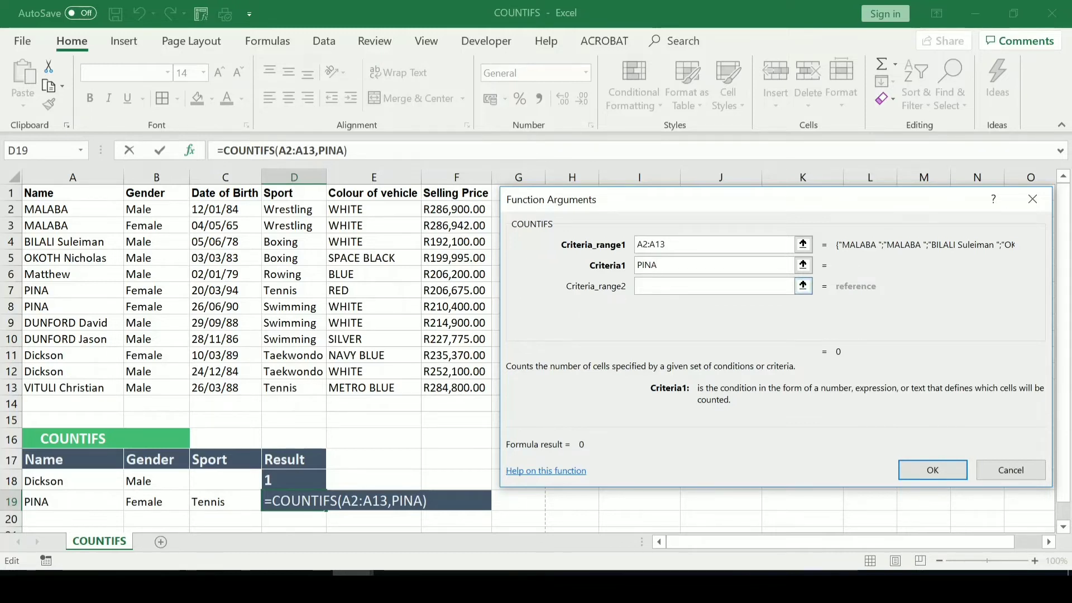
Add B2:B13 as the second criteria range of the D19 formula with "Female" as Criteria2.
click(655, 286)
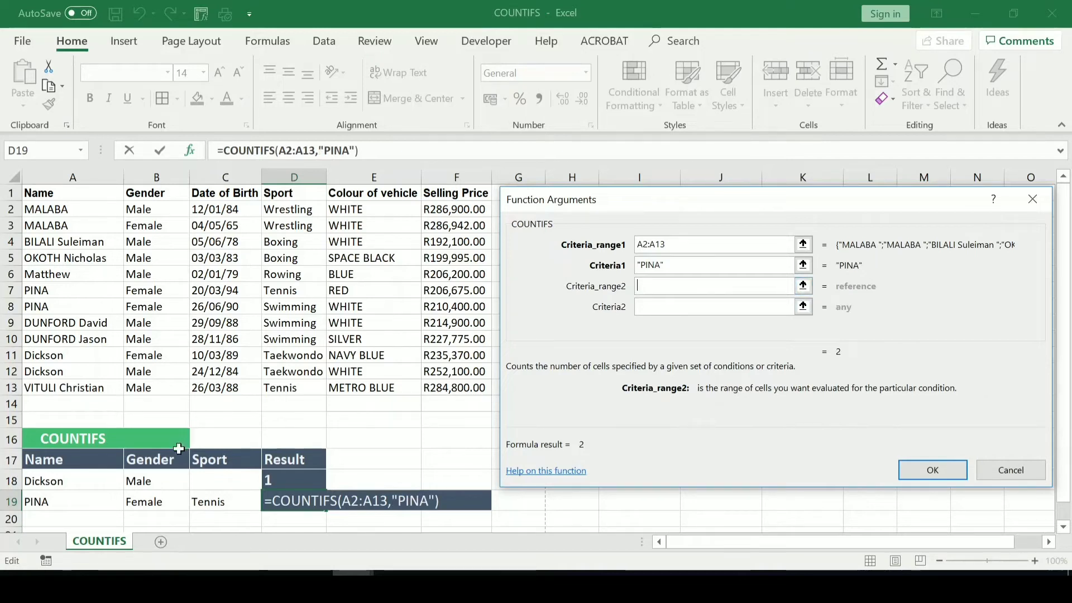
click(150, 210)
drag(149, 210, 160, 384)
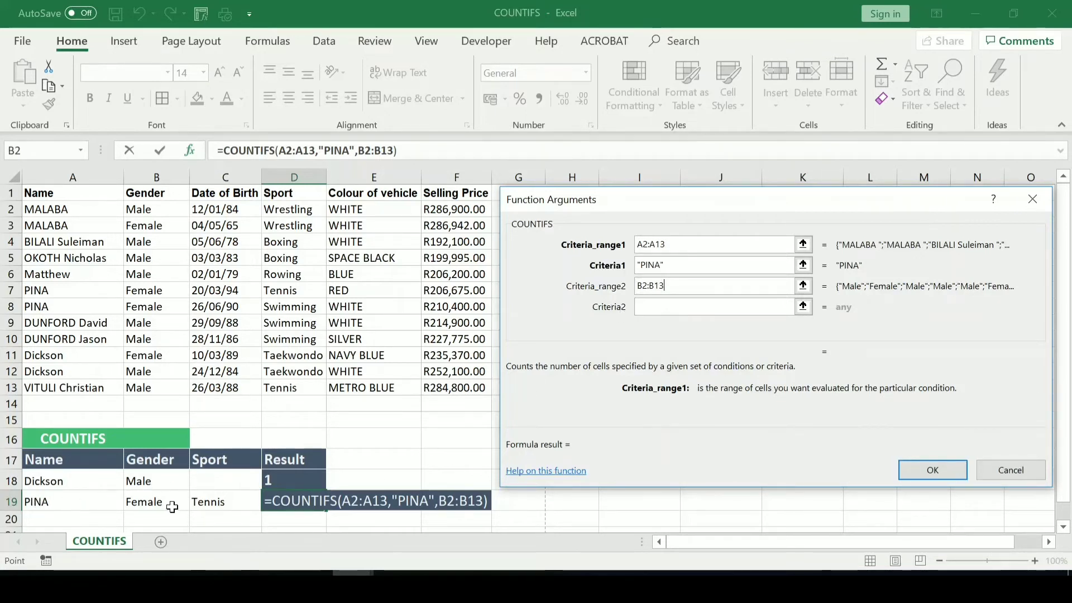
click(661, 312)
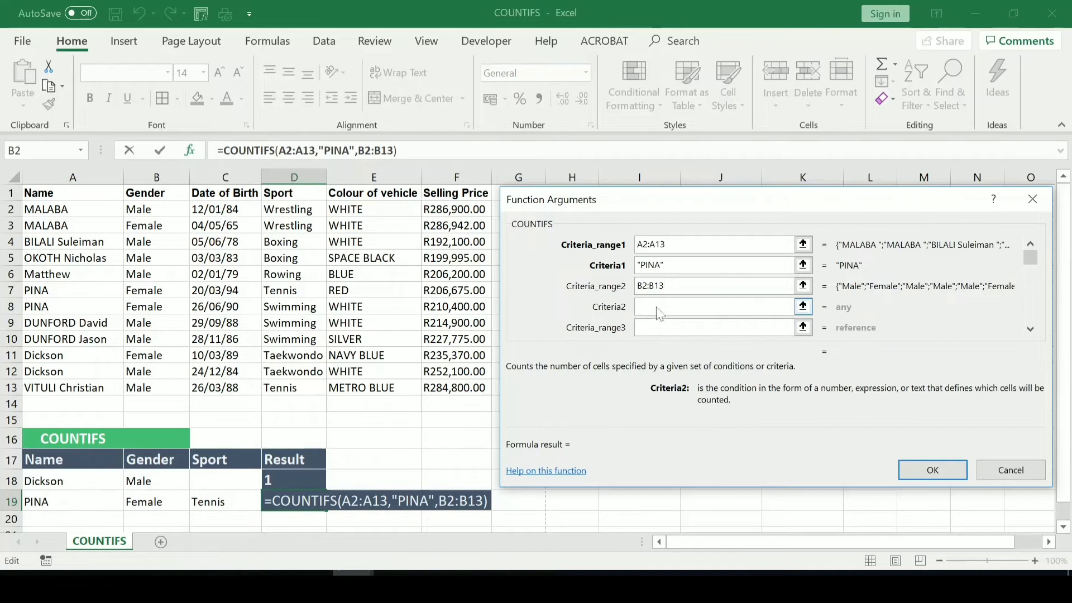
text(F)
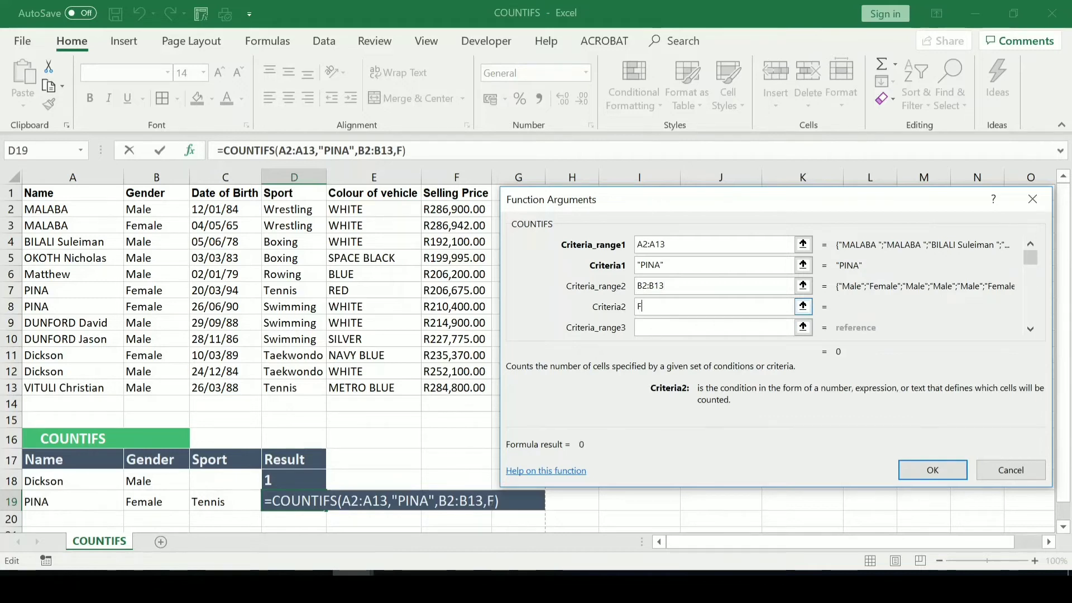
text(emale)
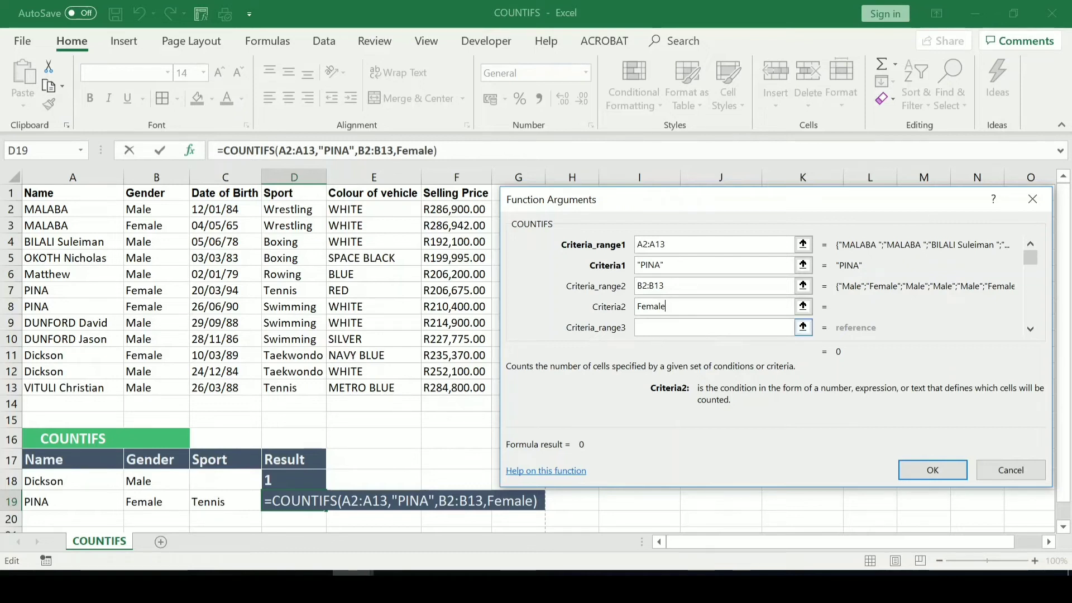
Add D2:D13 as the third criteria range with "Tennis" as Criteria3, and complete the D19 formula.
key(Tab)
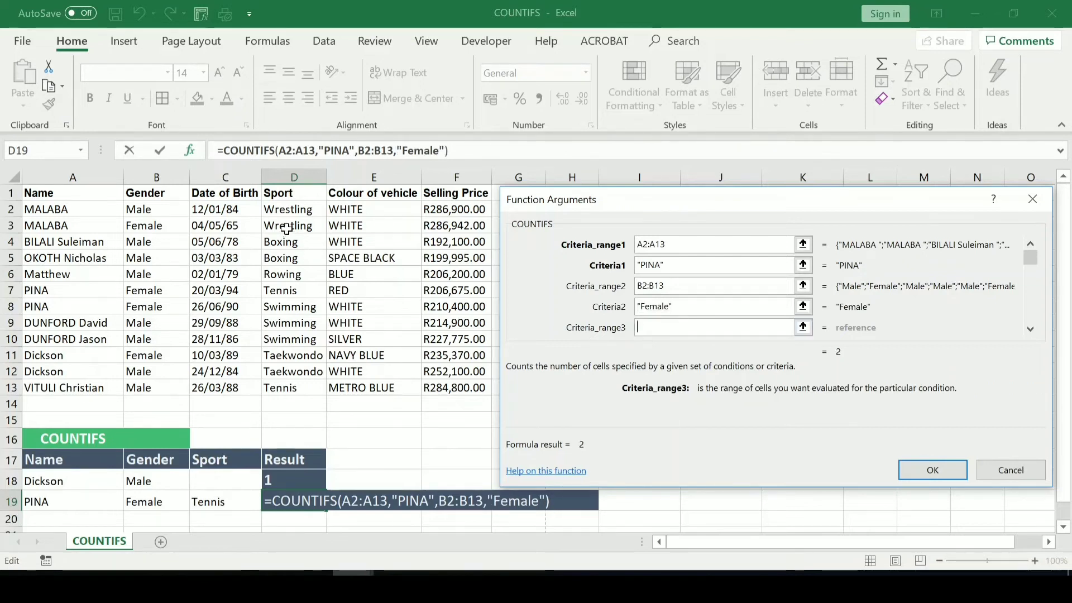
drag(289, 211, 288, 390)
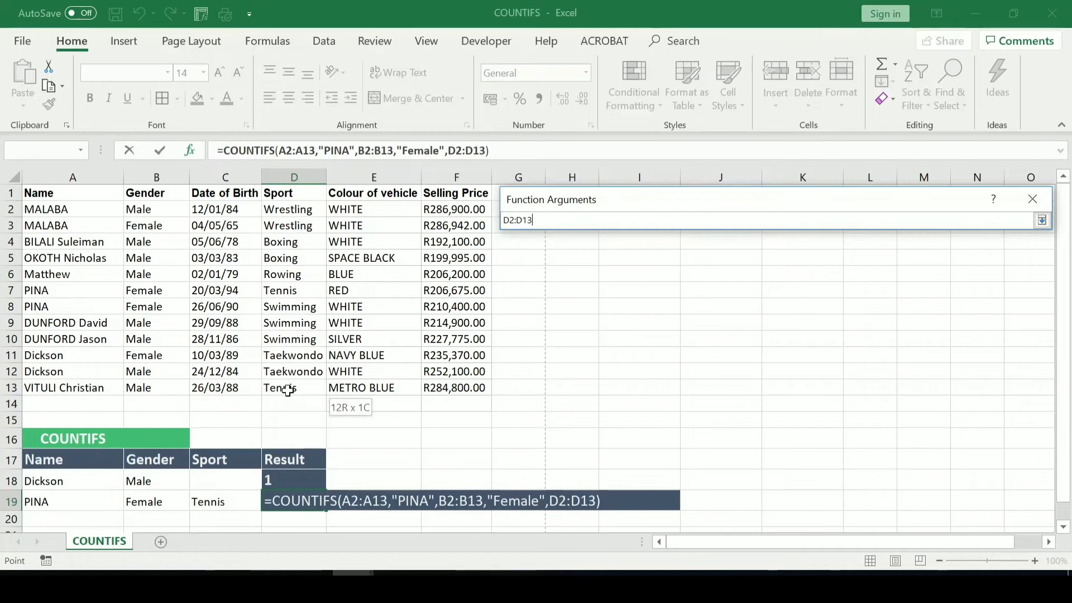
key(Return)
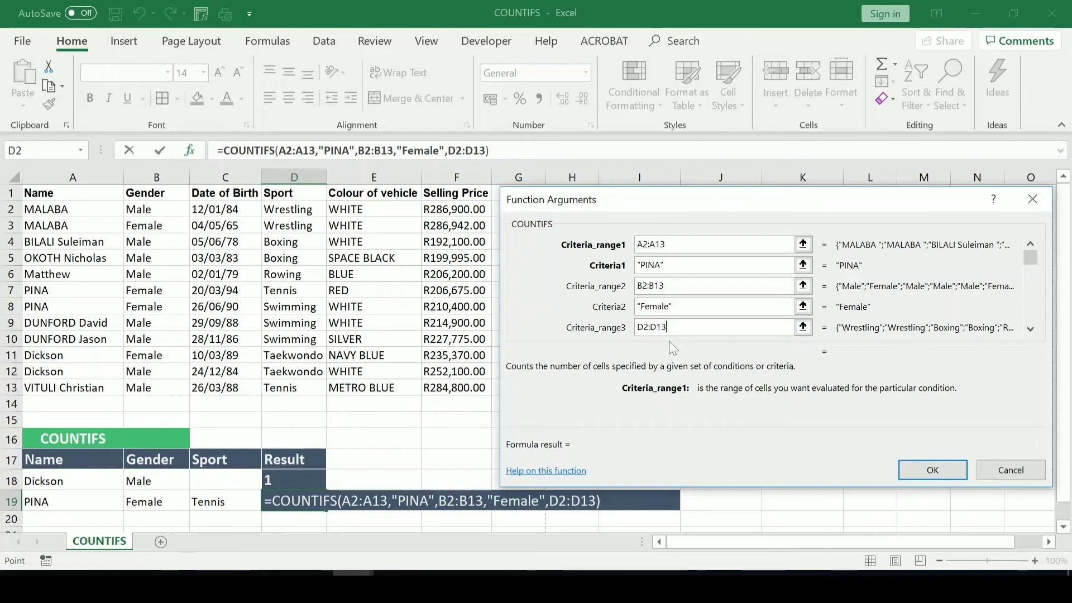
key(Tab)
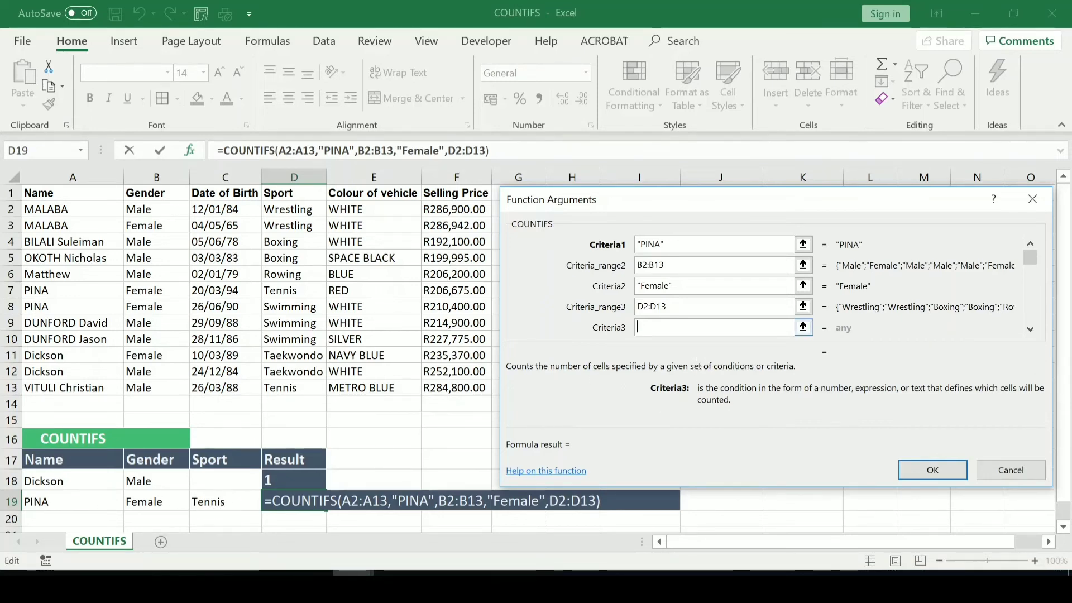
text(T)
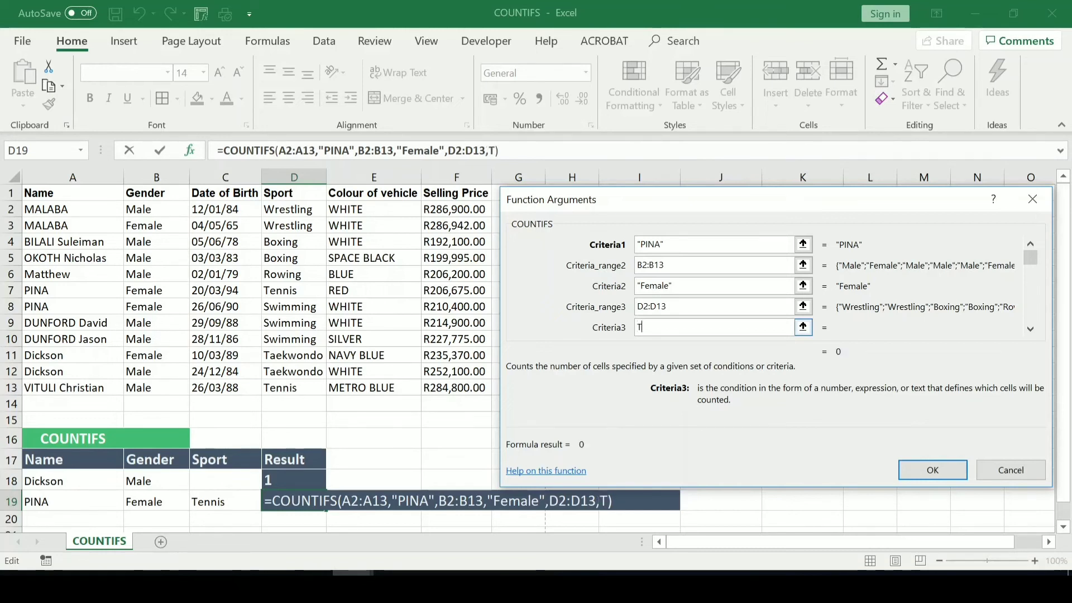
text(ennis)
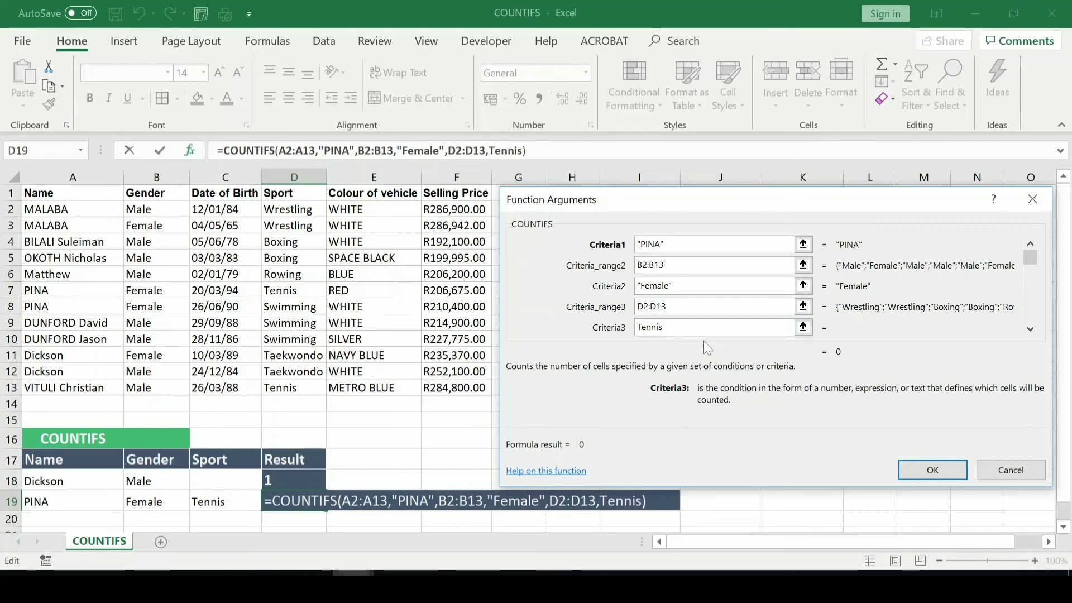
key(Tab)
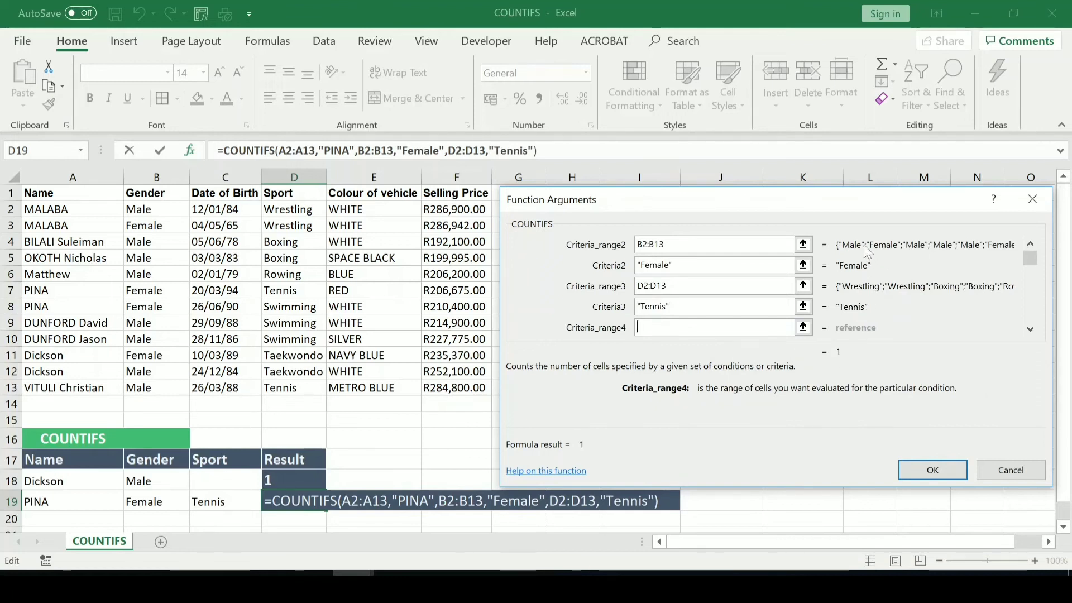
click(933, 470)
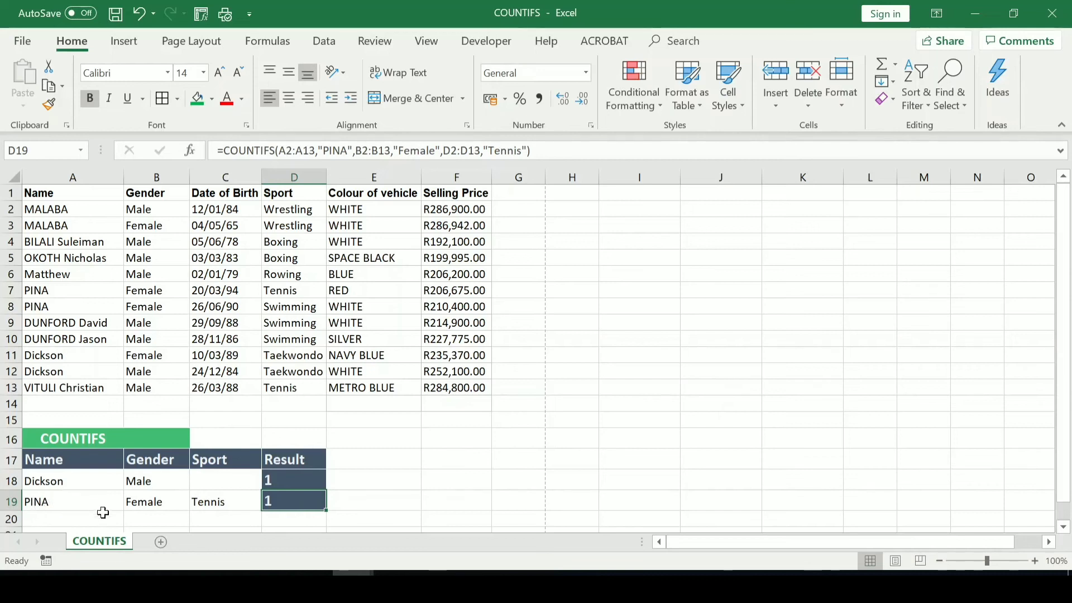
Compare the row 19 criteria and D19 result with the matching records in rows 7 and 8 of the data table.
click(13, 501)
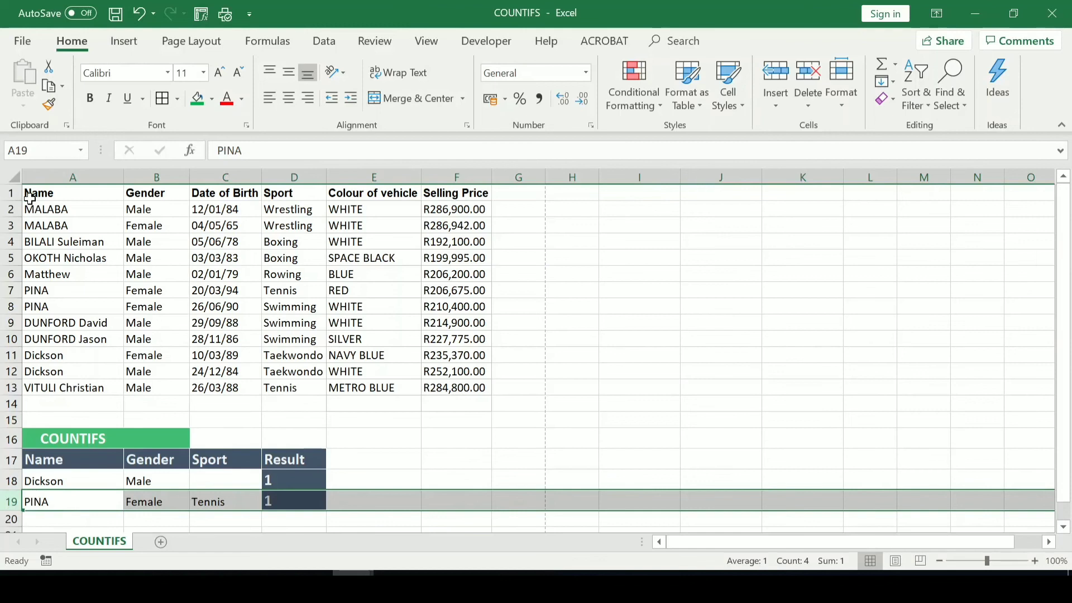
drag(33, 290, 452, 304)
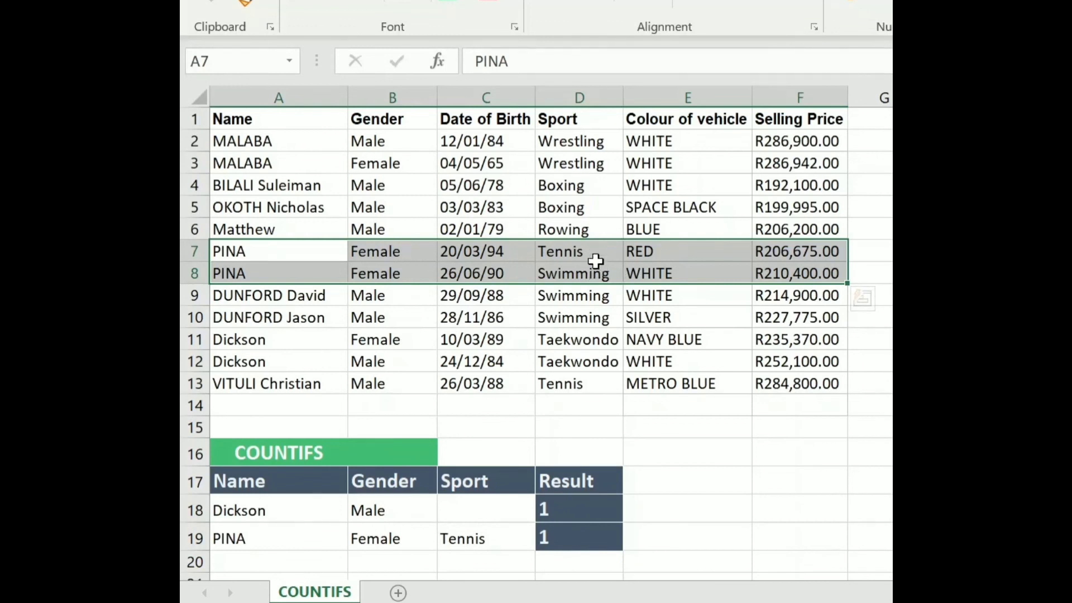
click(218, 249)
drag(218, 249, 616, 258)
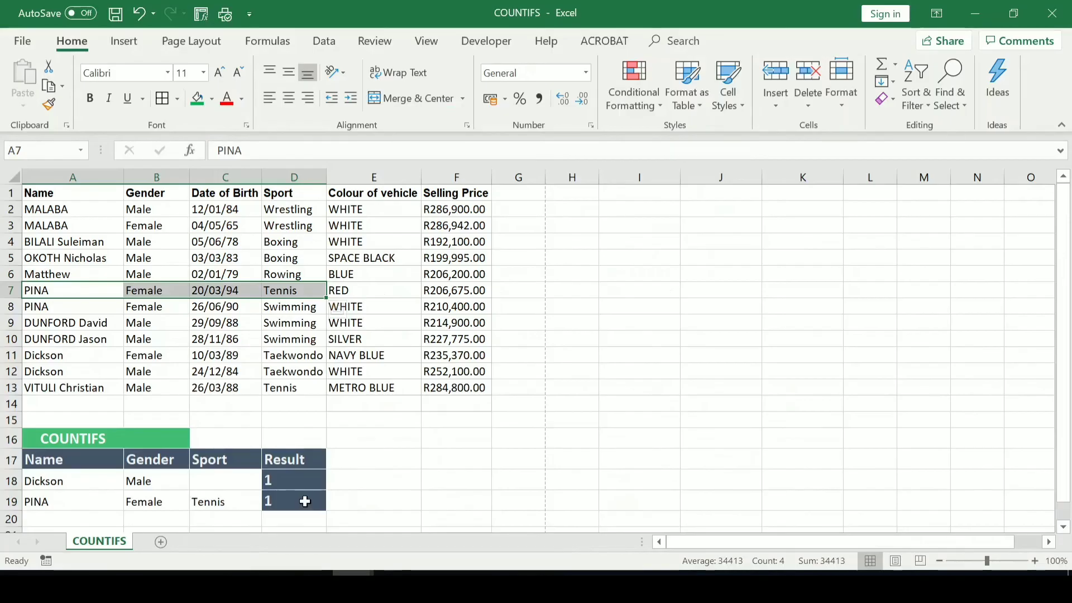
click(583, 536)
click(1053, 385)
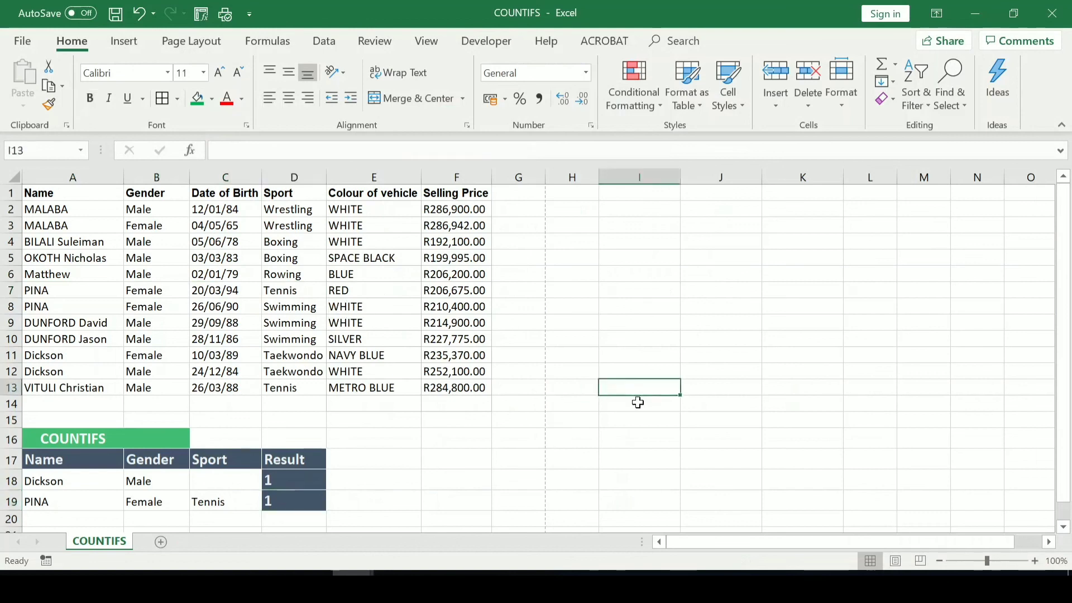